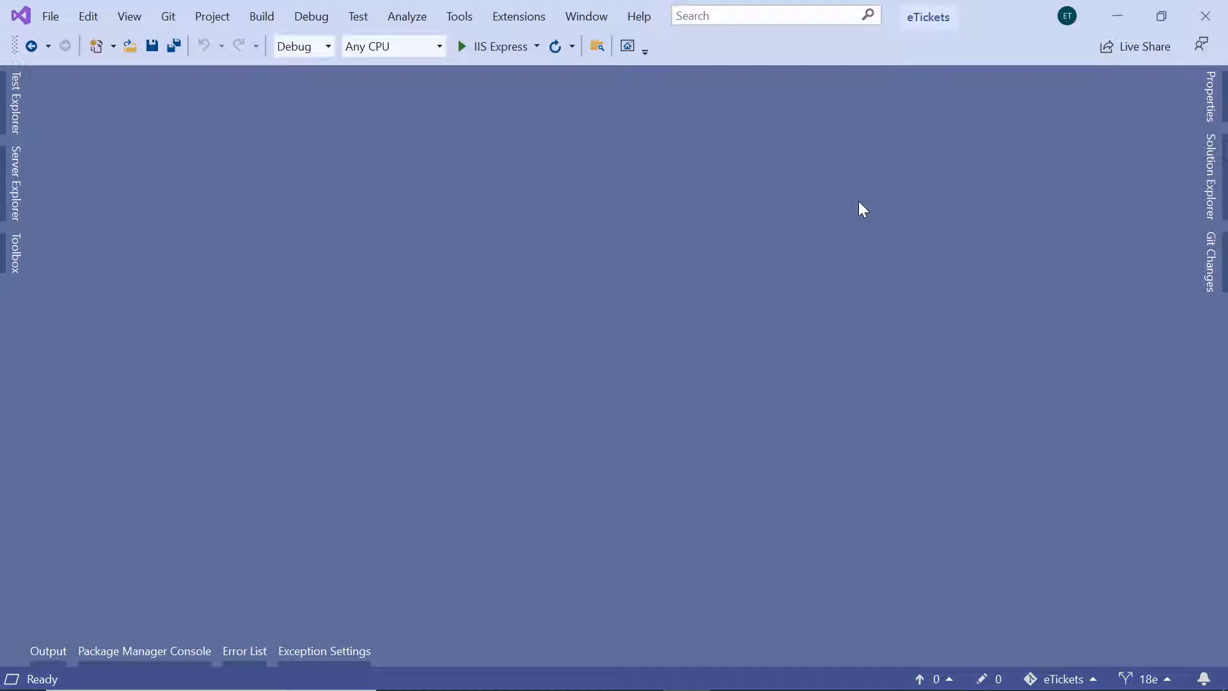
# Show the eTickets project tree in Solution Explorer and select the Controllers folder.
pyautogui.click(1211, 177)
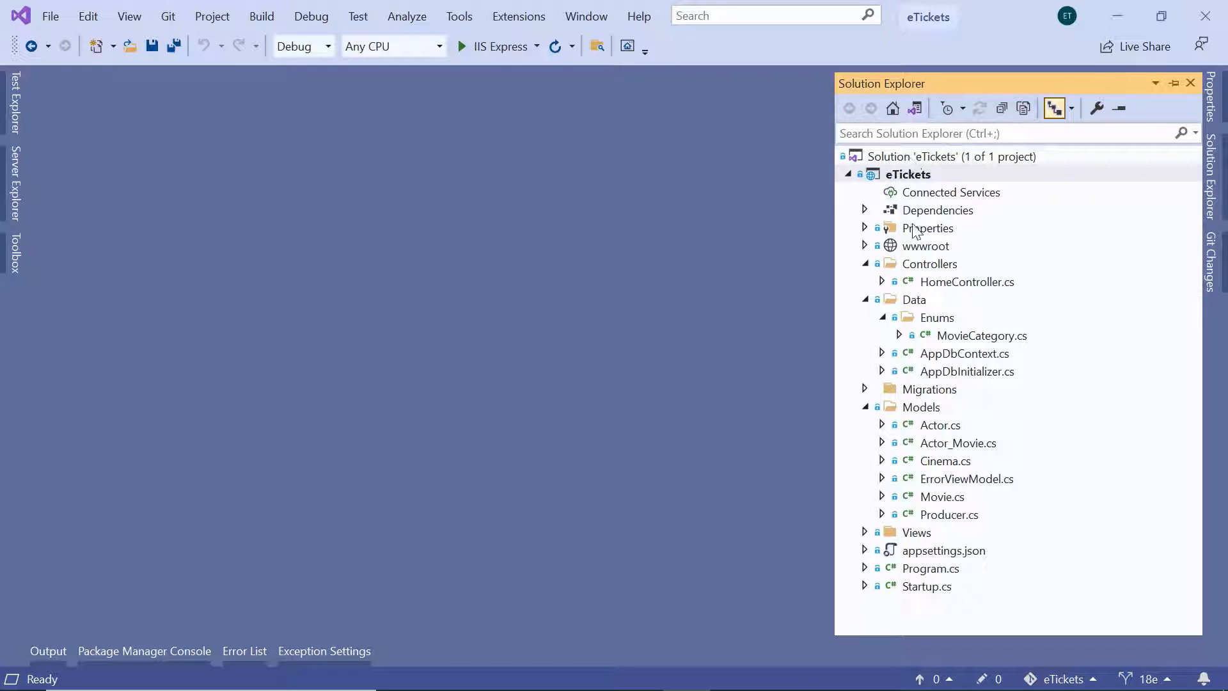
pyautogui.click(929, 264)
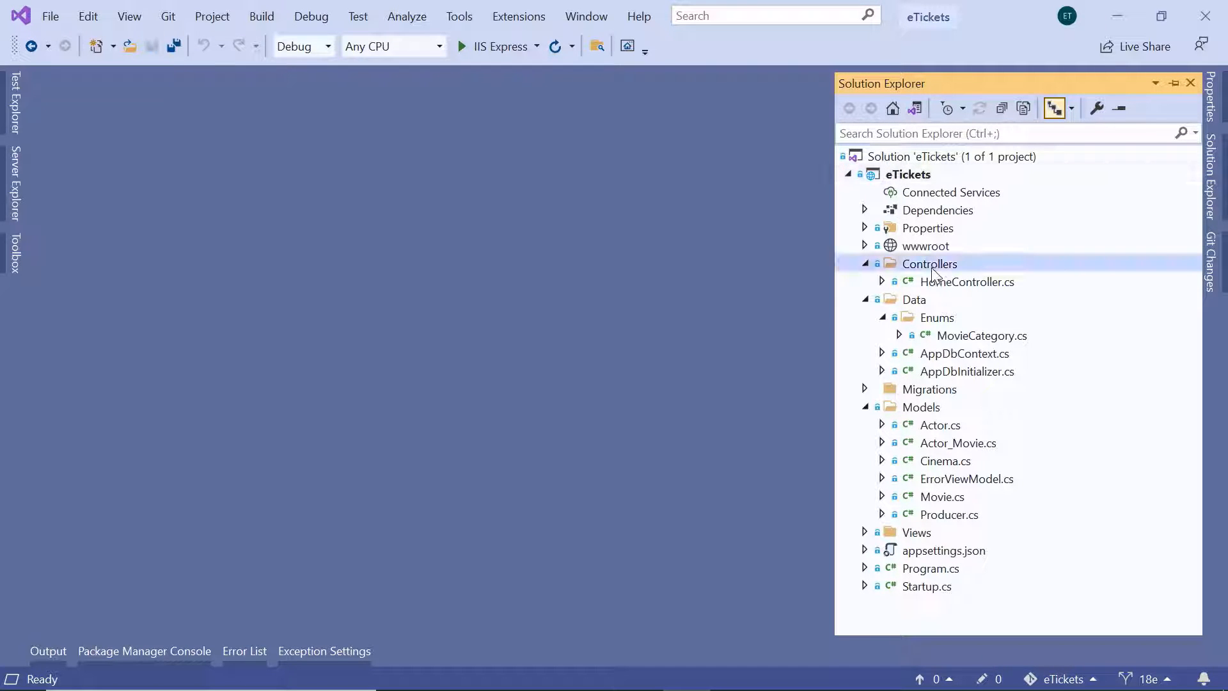
# Add a new controller to Controllers using the MVC Controller - Empty template.
pyautogui.rightClick(931, 268)
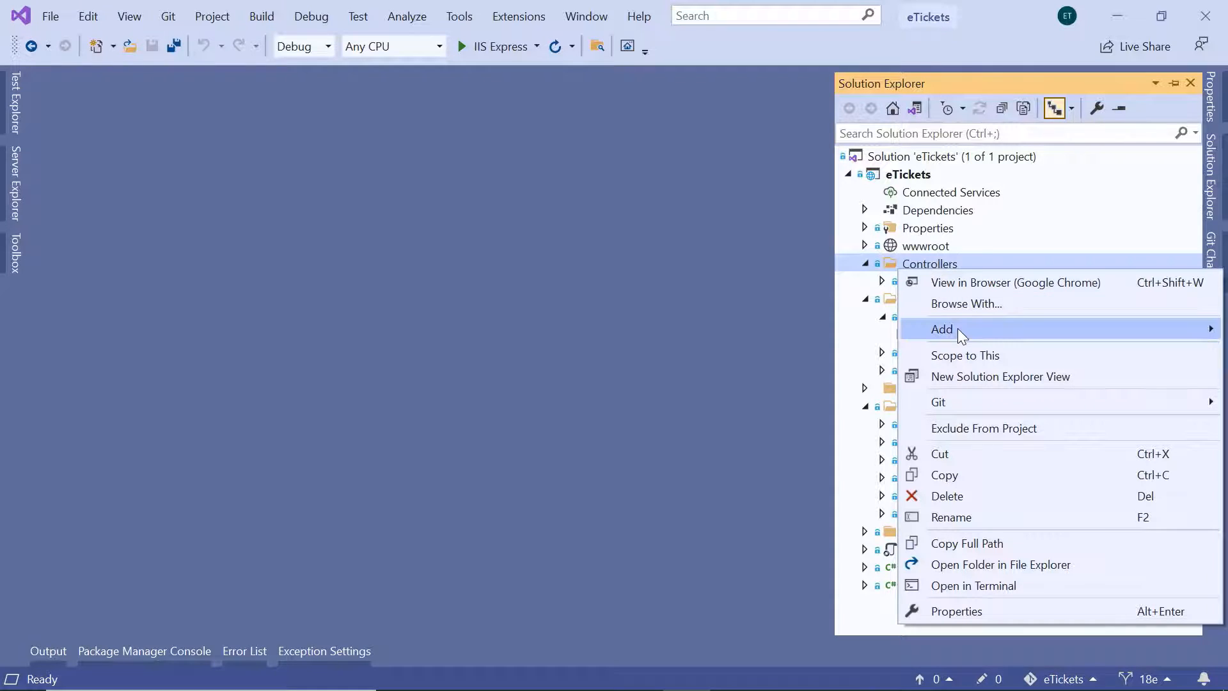
pyautogui.moveTo(942, 328)
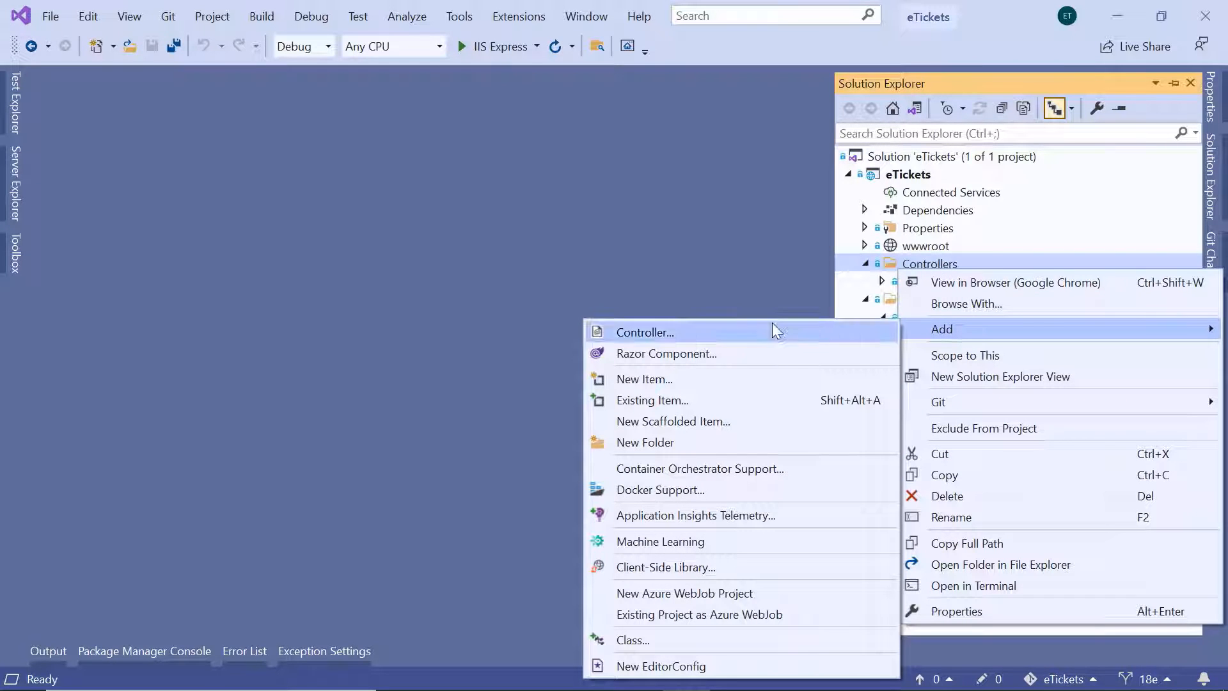
pyautogui.click(700, 333)
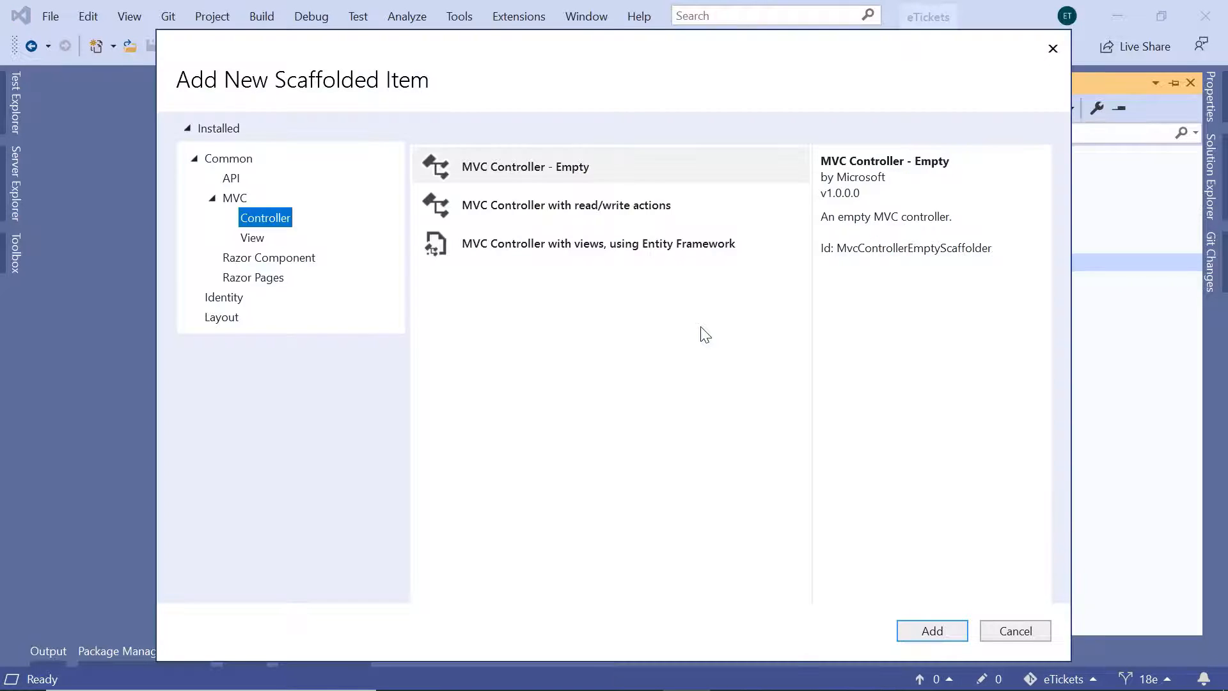
pyautogui.click(530, 170)
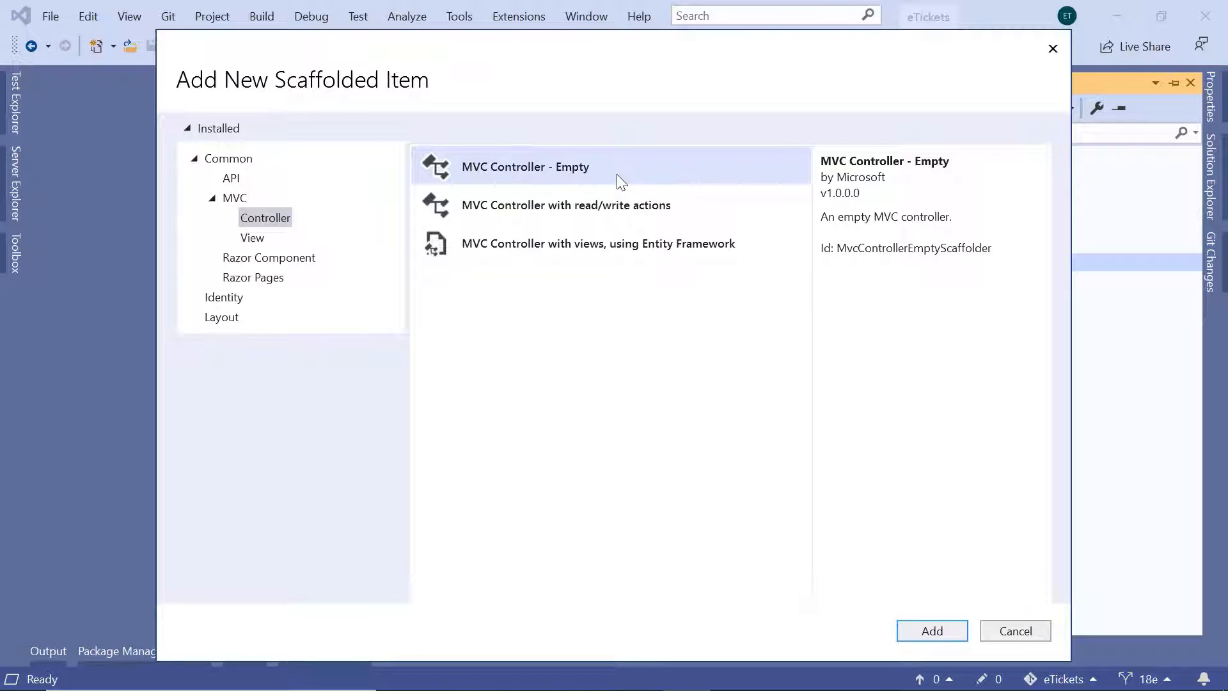
pyautogui.click(257, 217)
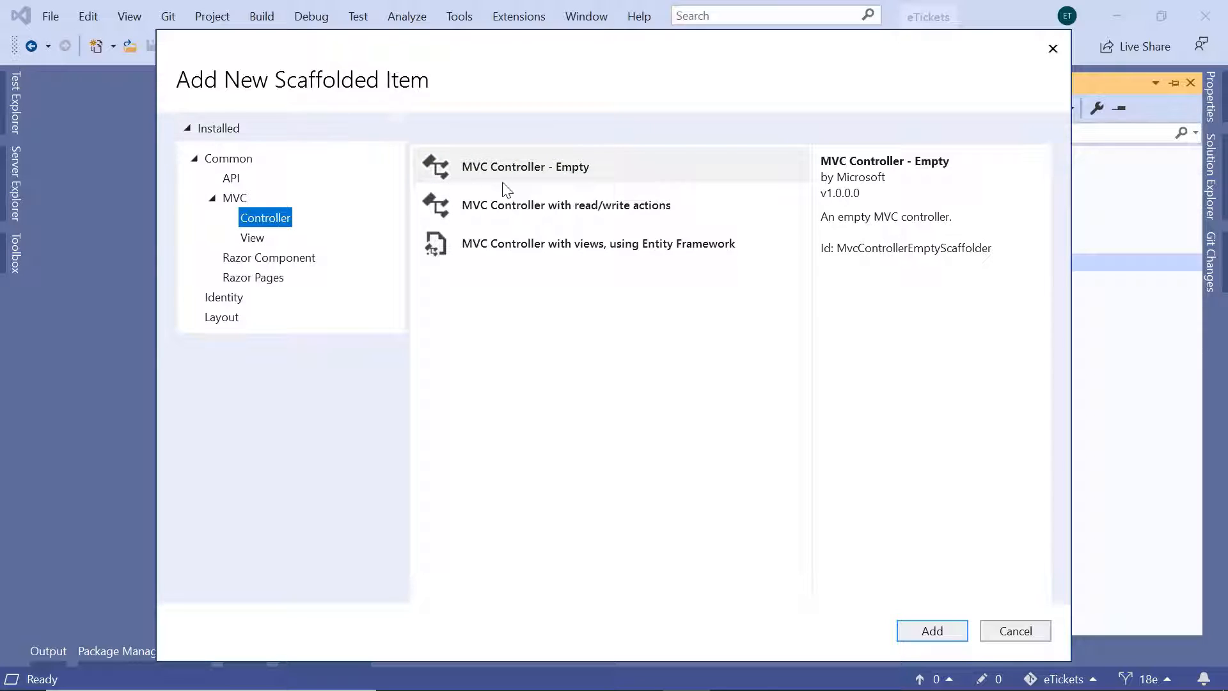
pyautogui.click(542, 171)
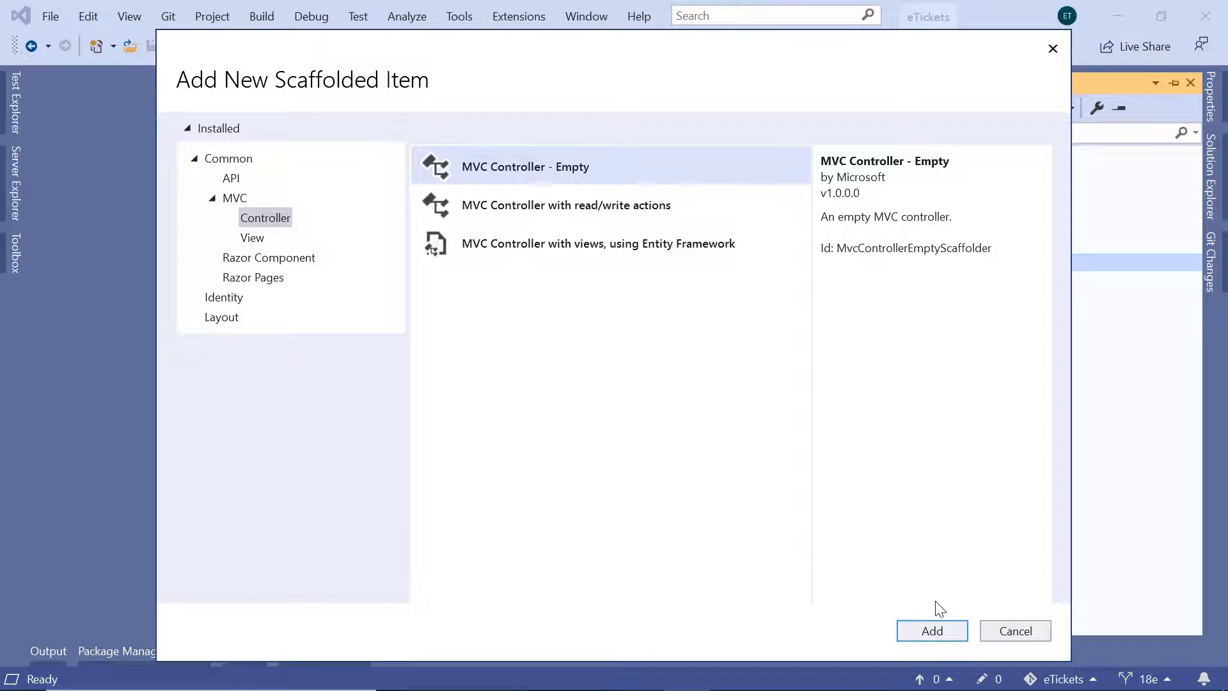
pyautogui.click(920, 626)
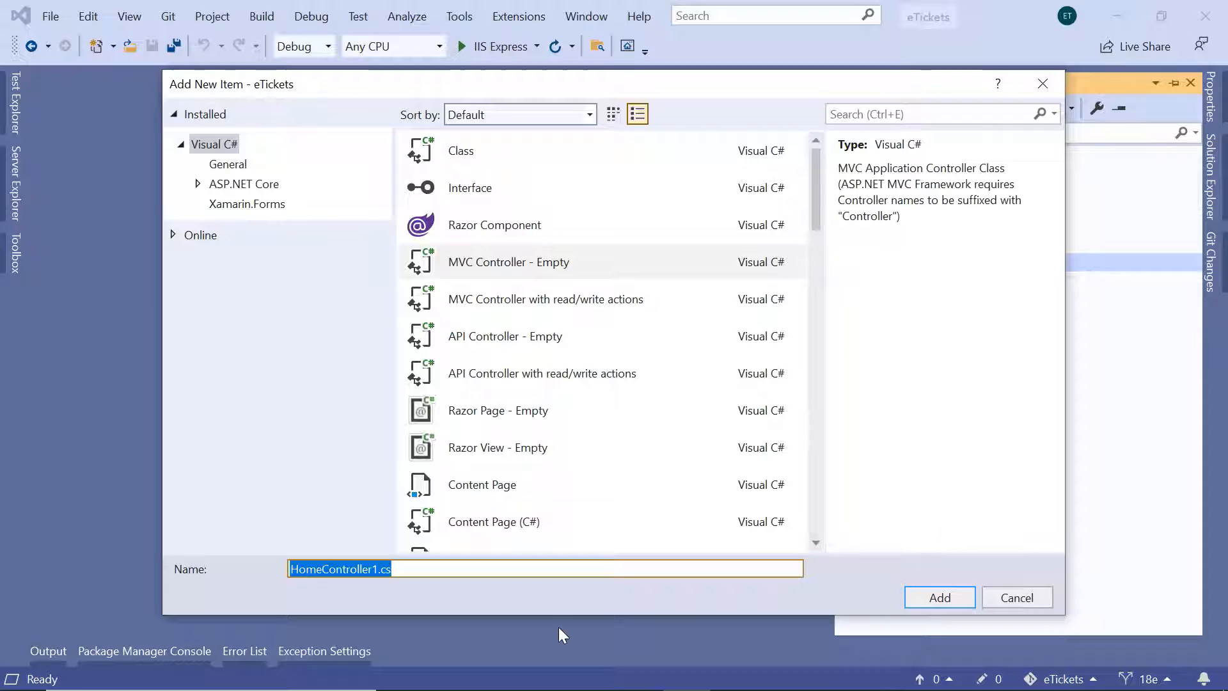
pyautogui.write('Actors')
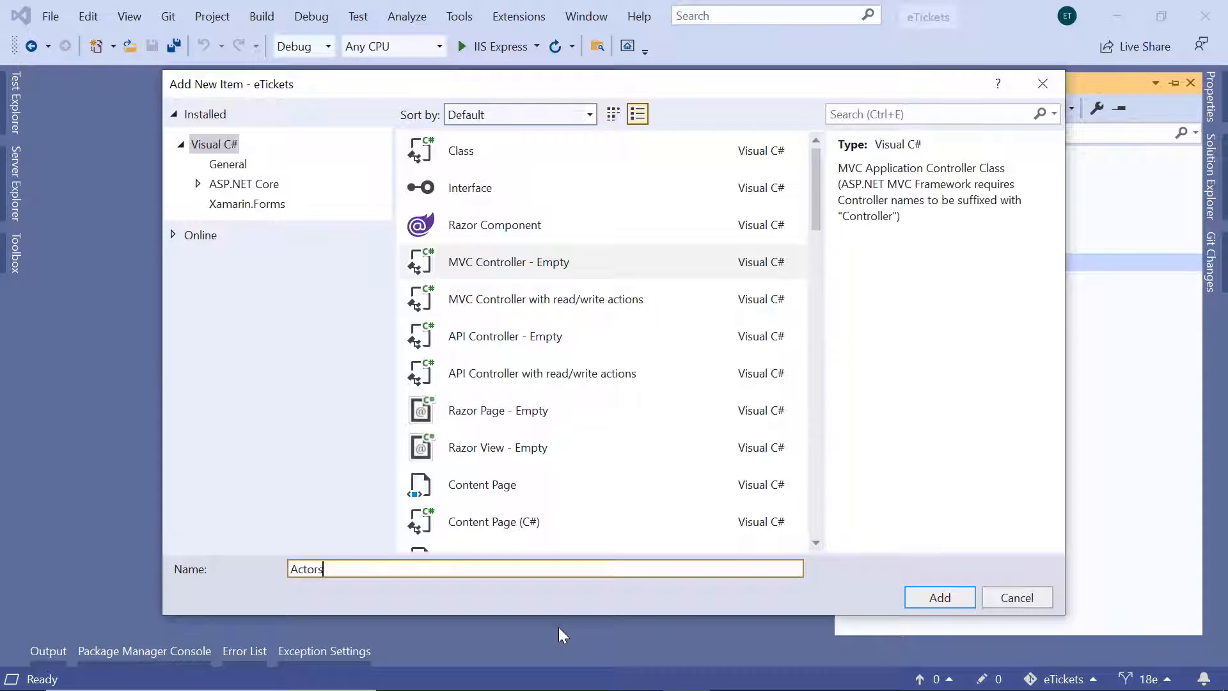
pyautogui.write('Com')
# Name the new controller ActorsController and create the file.
pyautogui.press('BackSpace')
pyautogui.press('BackSpace')
pyautogui.write('ontroller')
pyautogui.moveTo(397, 570); pyautogui.dragTo(321, 571)
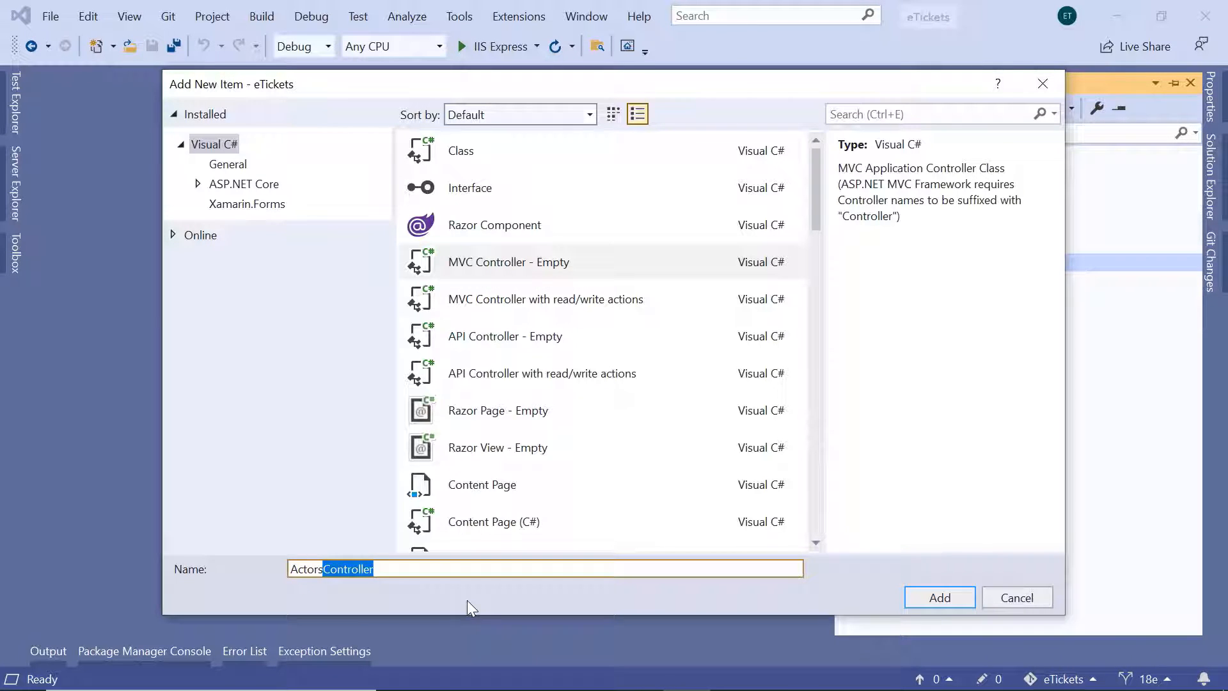
pyautogui.click(939, 596)
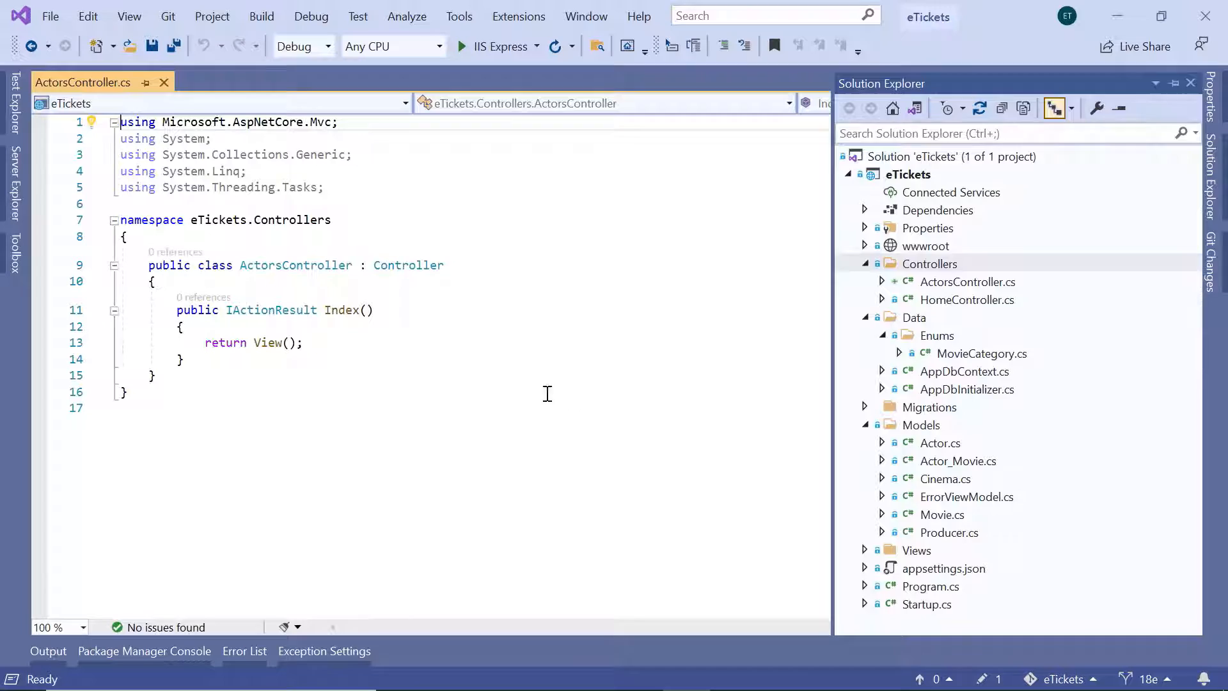
# Hide Solution Explorer and bring up code actions for the Controller base class on line 9.
pyautogui.click(482, 357)
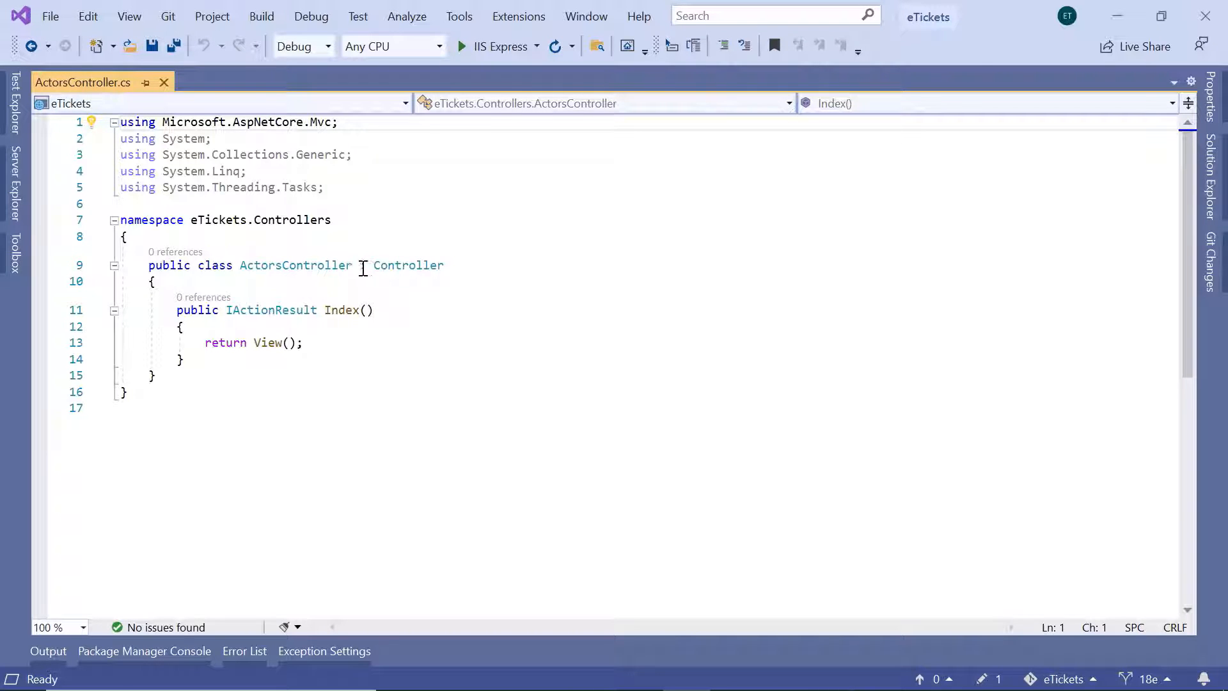
pyautogui.moveTo(360, 265); pyautogui.dragTo(447, 266)
pyautogui.moveTo(408, 265)
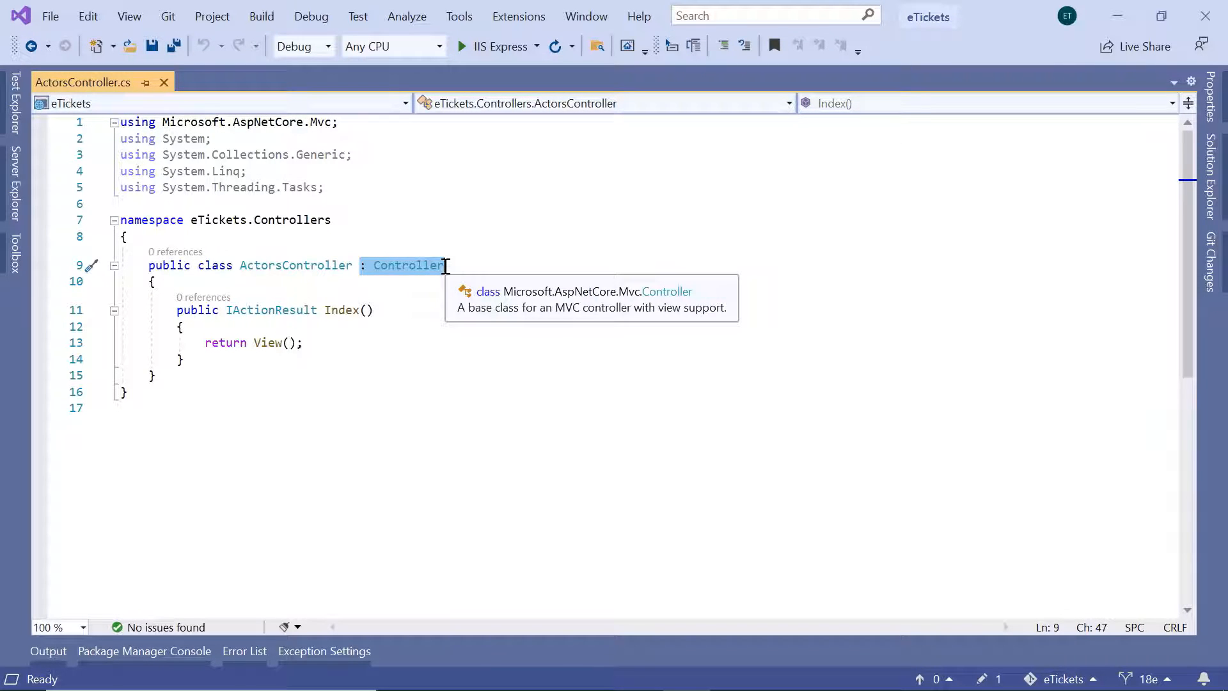
pyautogui.click(504, 261)
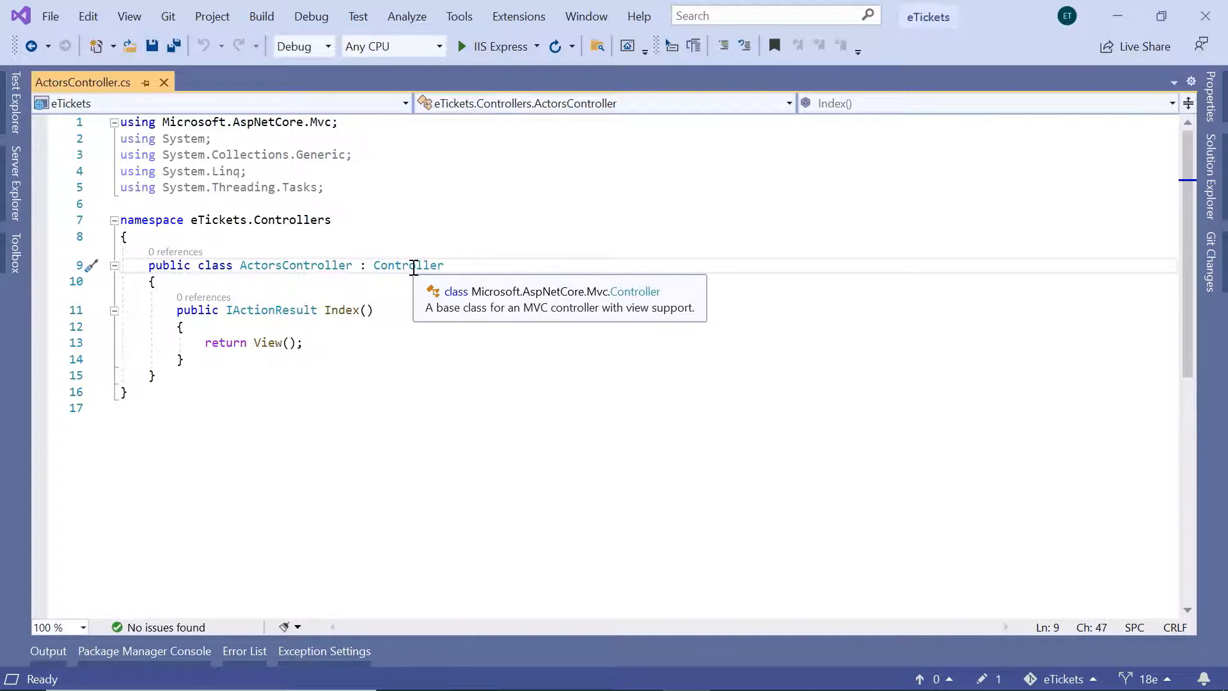
pyautogui.rightClick(414, 266)
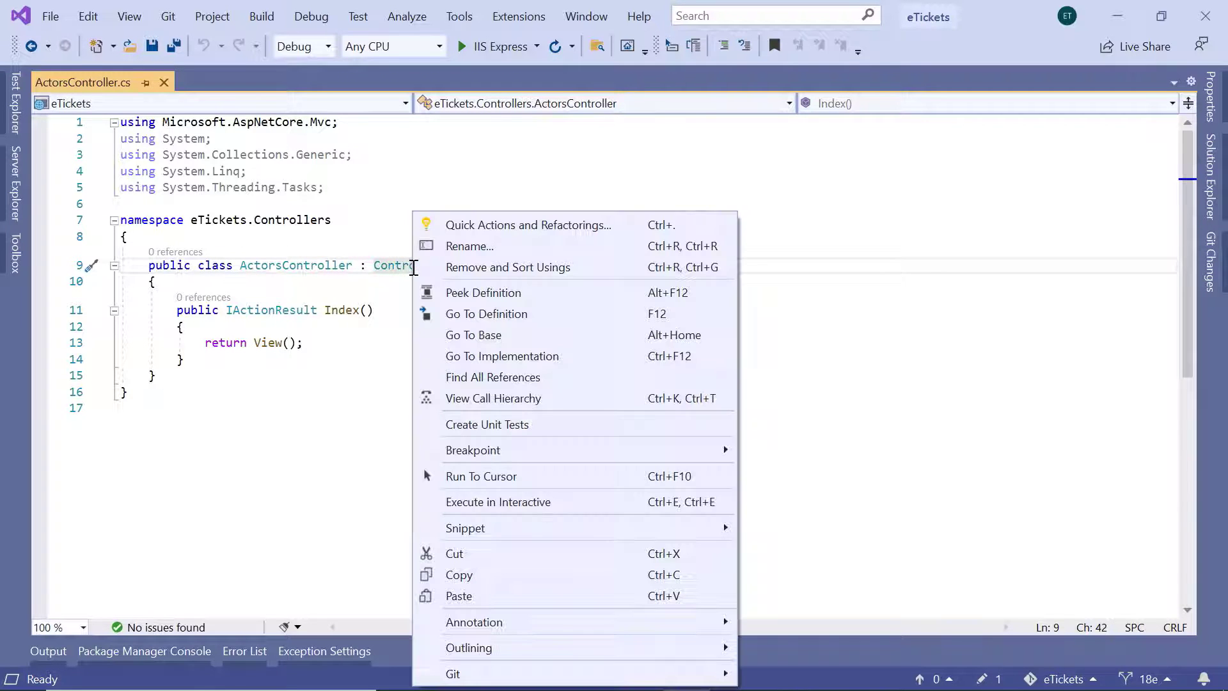
# Go to the definition of the Controller base class in metadata.
pyautogui.click(455, 313)
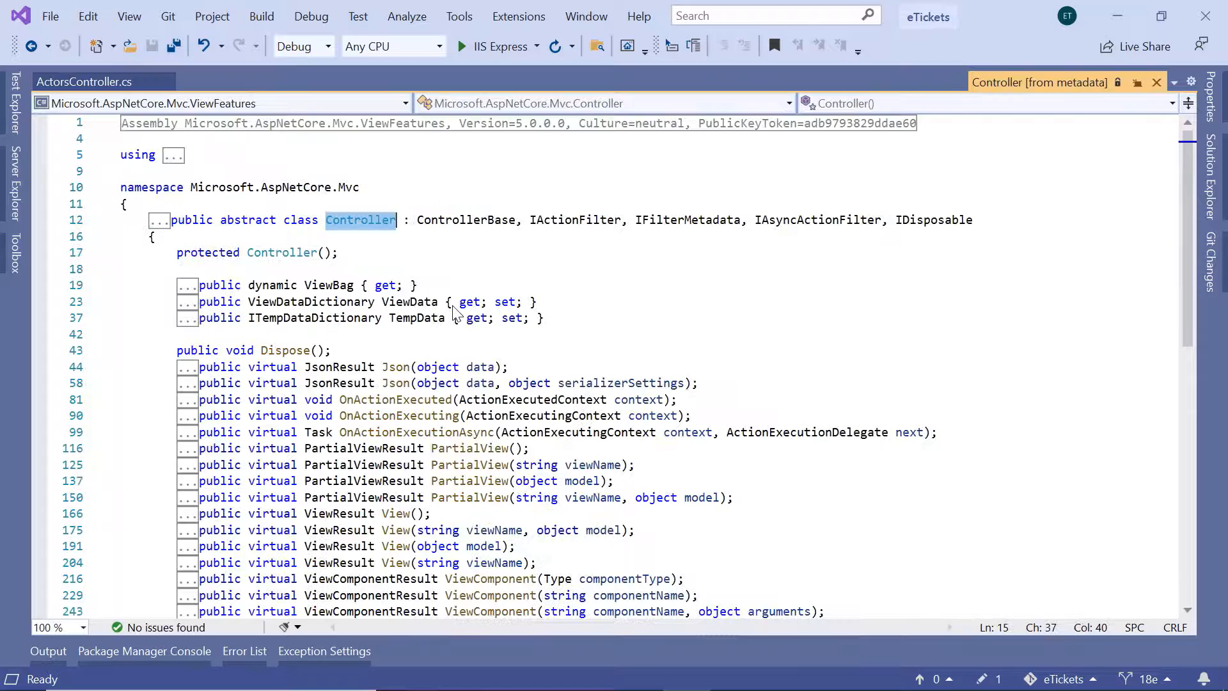
pyautogui.click(707, 260)
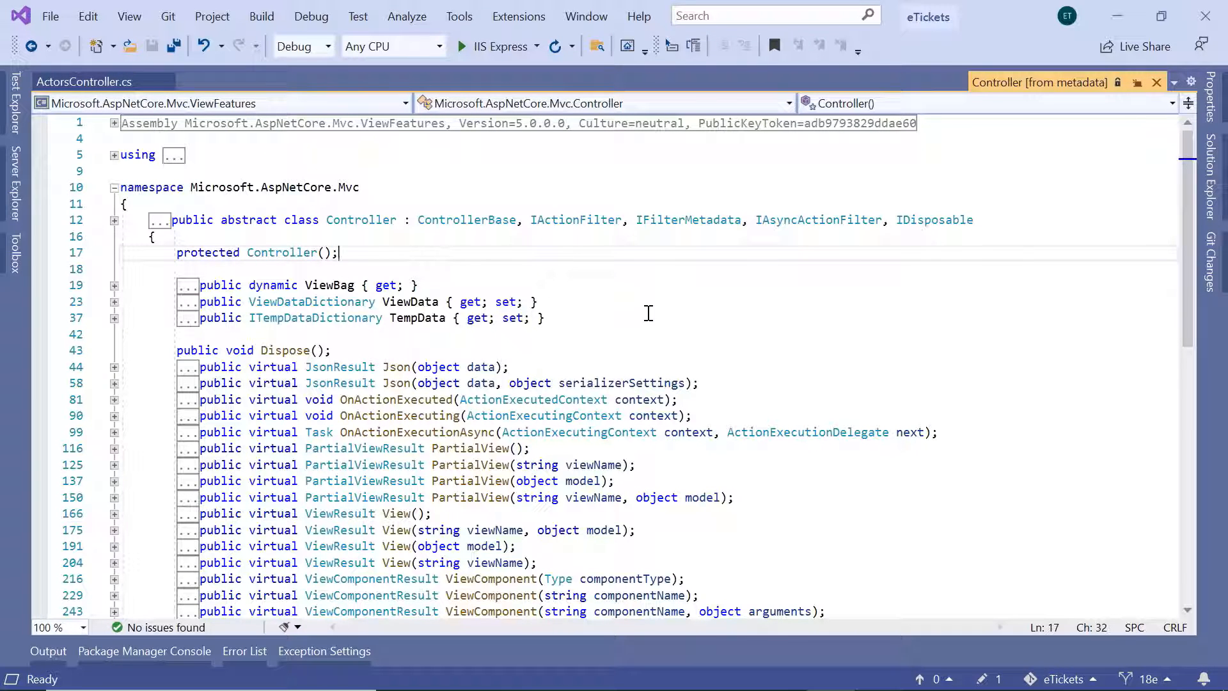
pyautogui.scroll(-2, 649, 314)
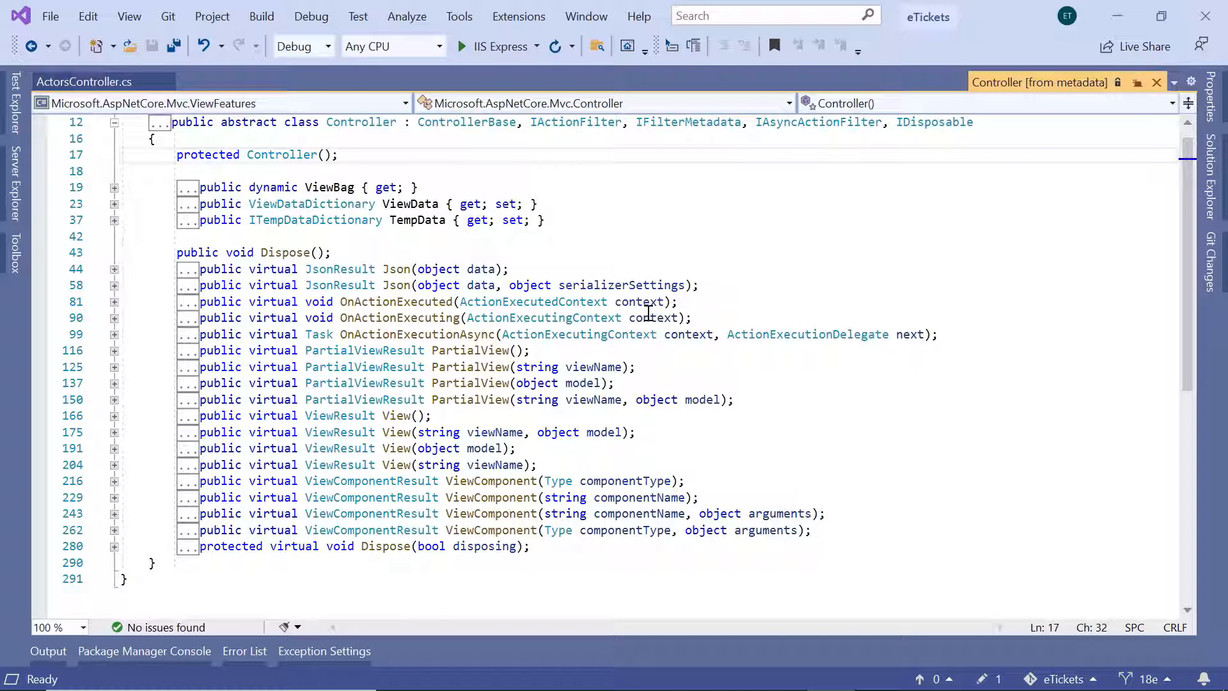
pyautogui.moveTo(84, 82)
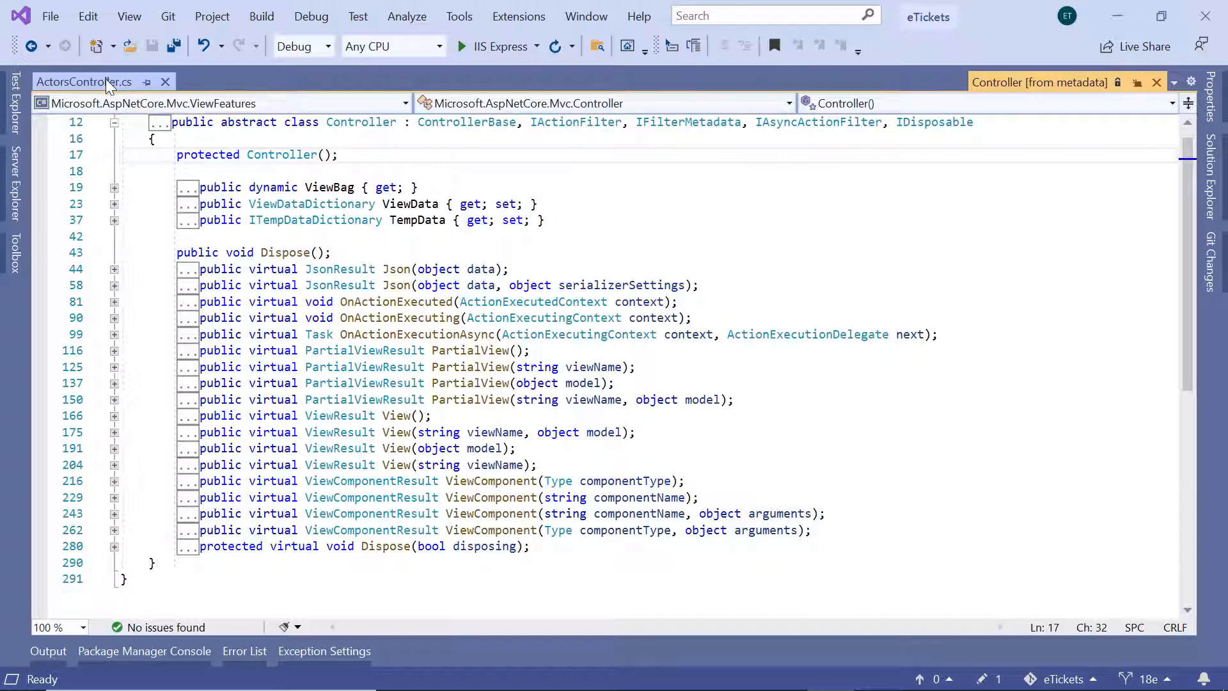
# Return to ActorsController.cs, highlight Index() and Actors, then place the caret after the class's opening brace.
pyautogui.click(107, 82)
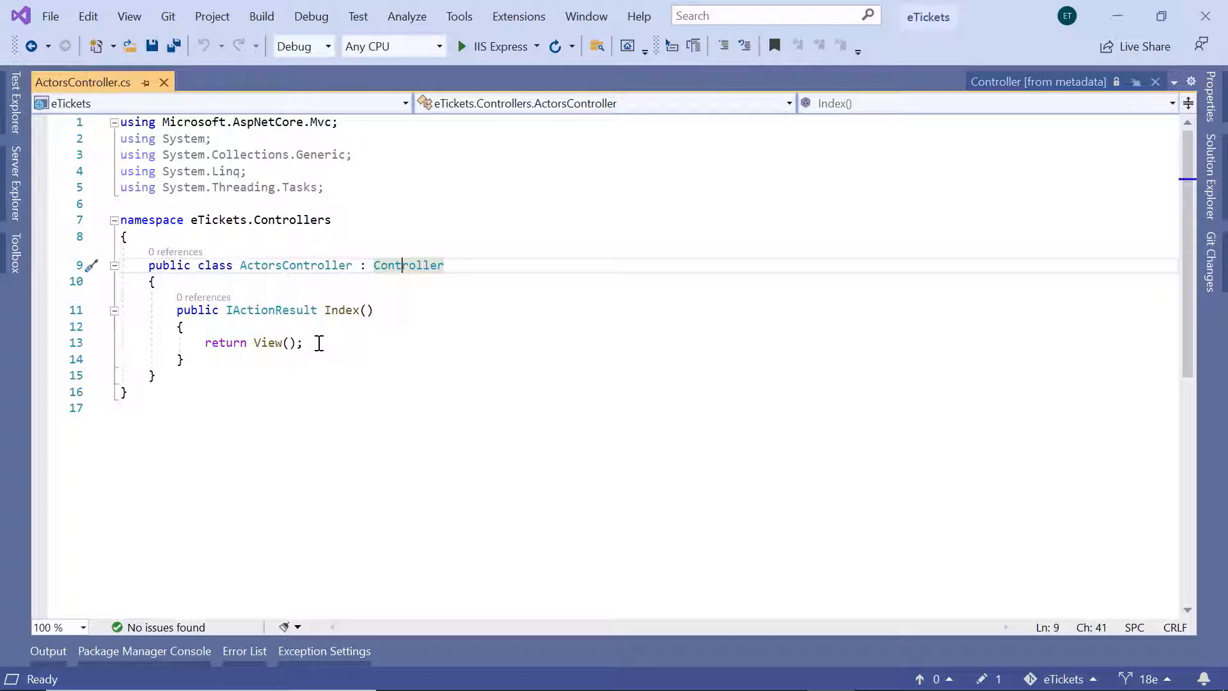
pyautogui.moveTo(323, 310); pyautogui.dragTo(376, 309)
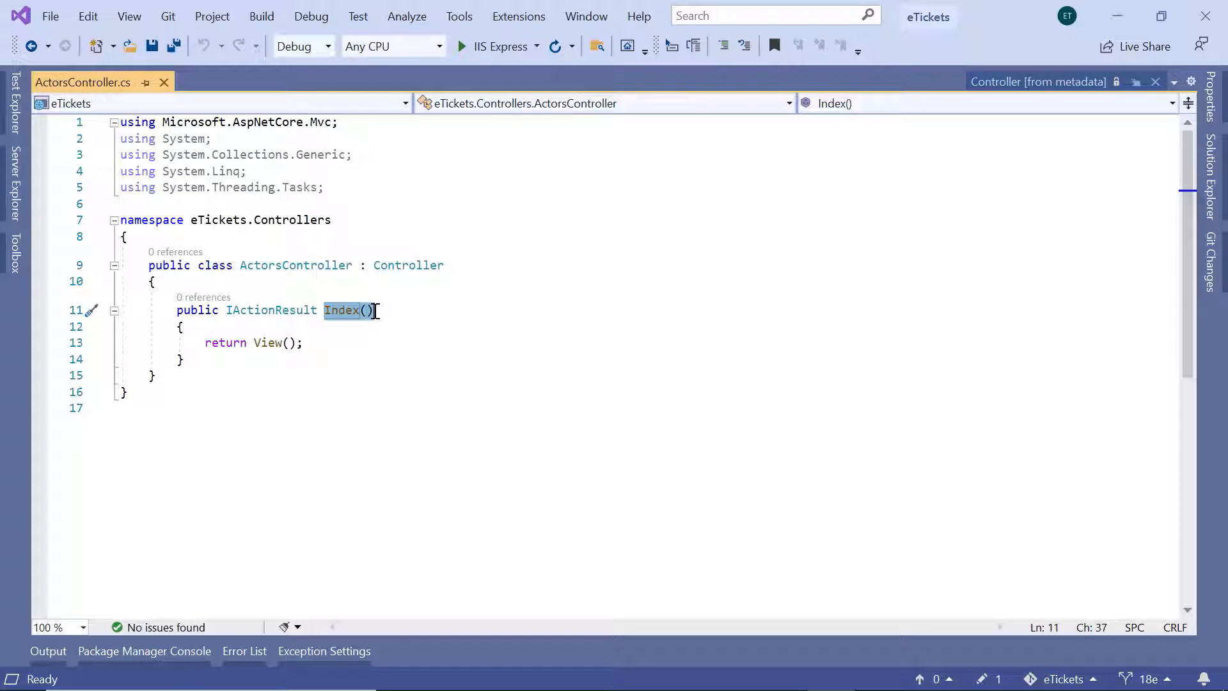
pyautogui.moveTo(282, 265); pyautogui.dragTo(234, 266)
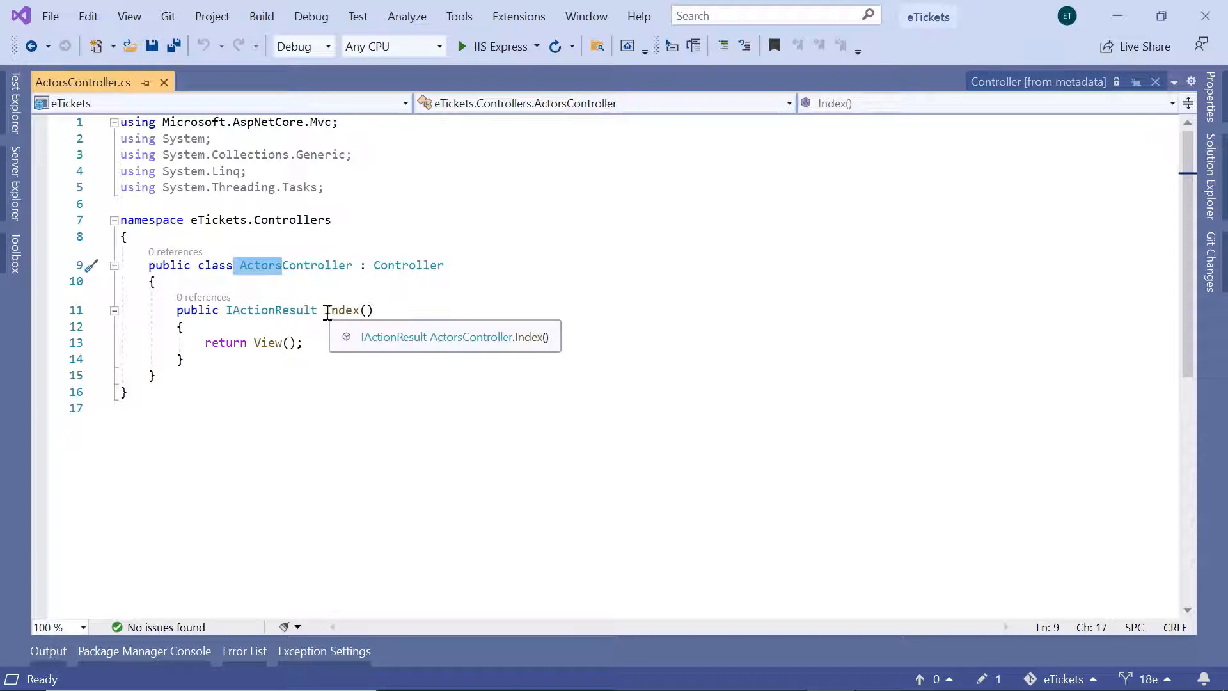
pyautogui.moveTo(272, 310)
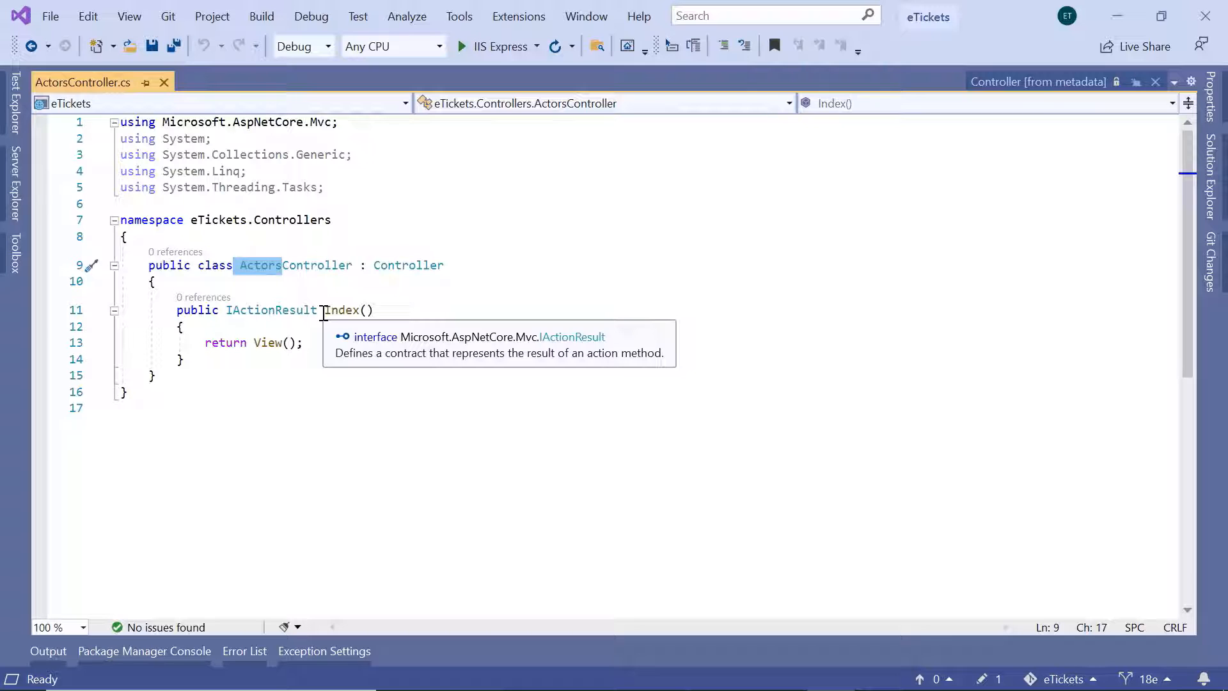
pyautogui.moveTo(324, 311); pyautogui.dragTo(374, 309)
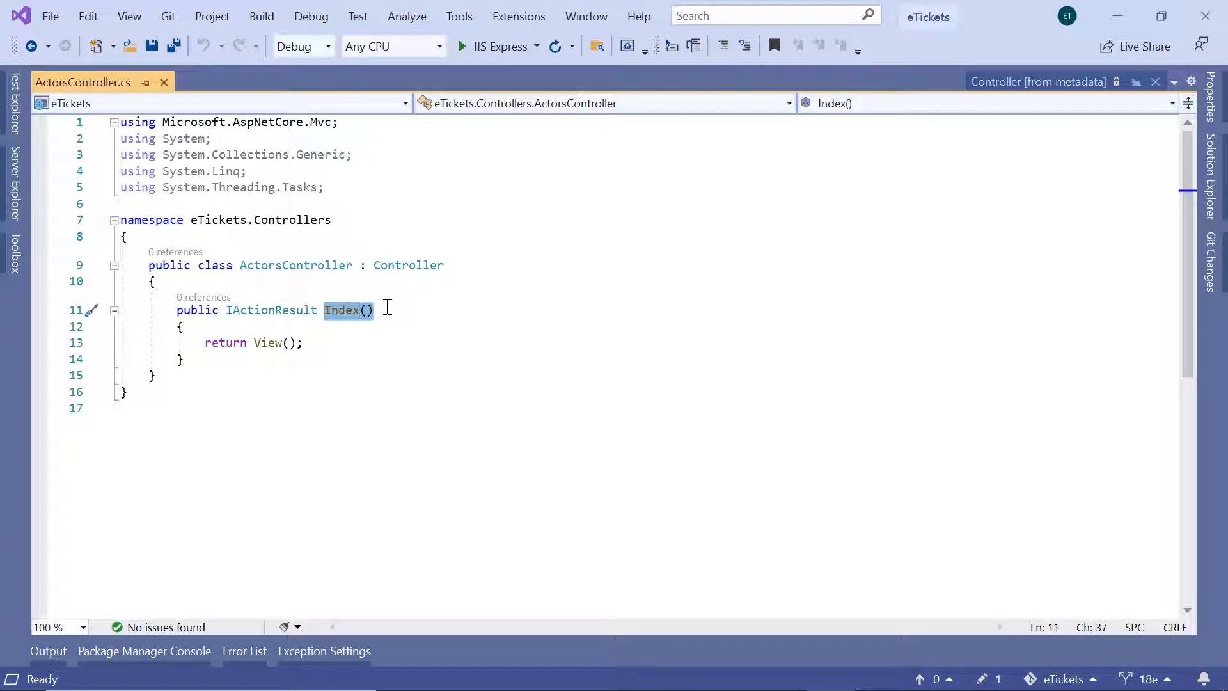
pyautogui.click(493, 318)
pyautogui.moveTo(296, 266)
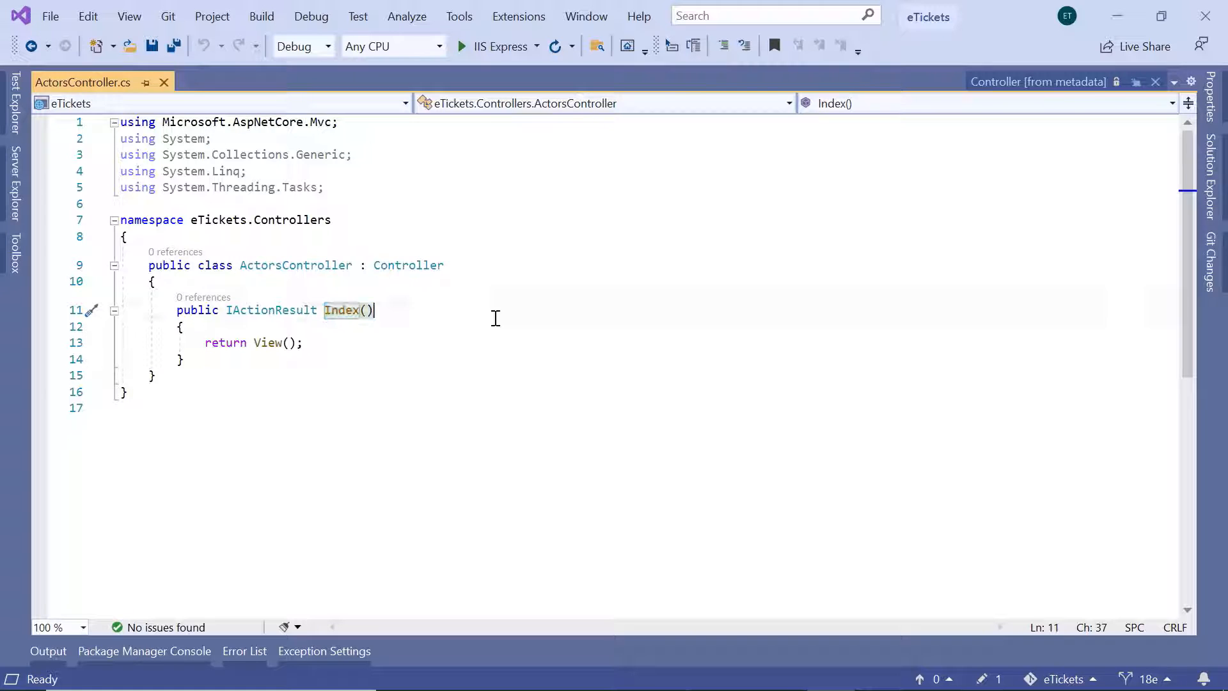
pyautogui.click(259, 281)
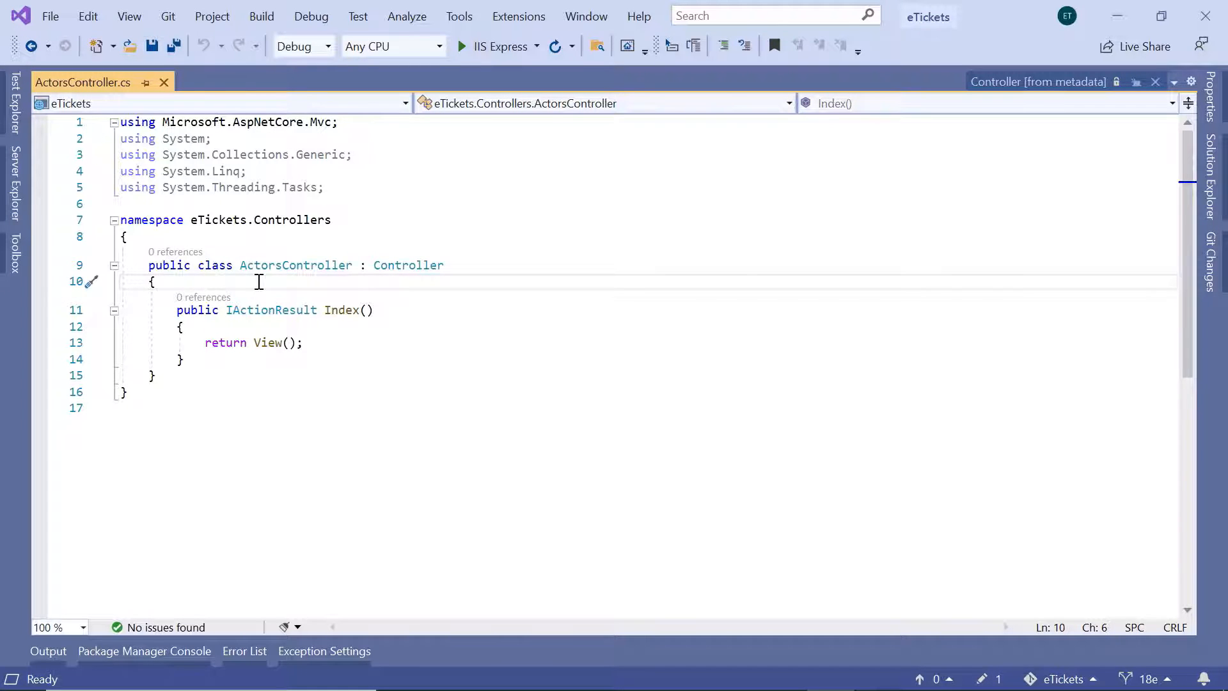
# Declare a private readonly AppDbContext _context field and import eTickets.Data via Quick Actions.
pyautogui.press('Return')
pyautogui.press('Up')
pyautogui.press('Return')
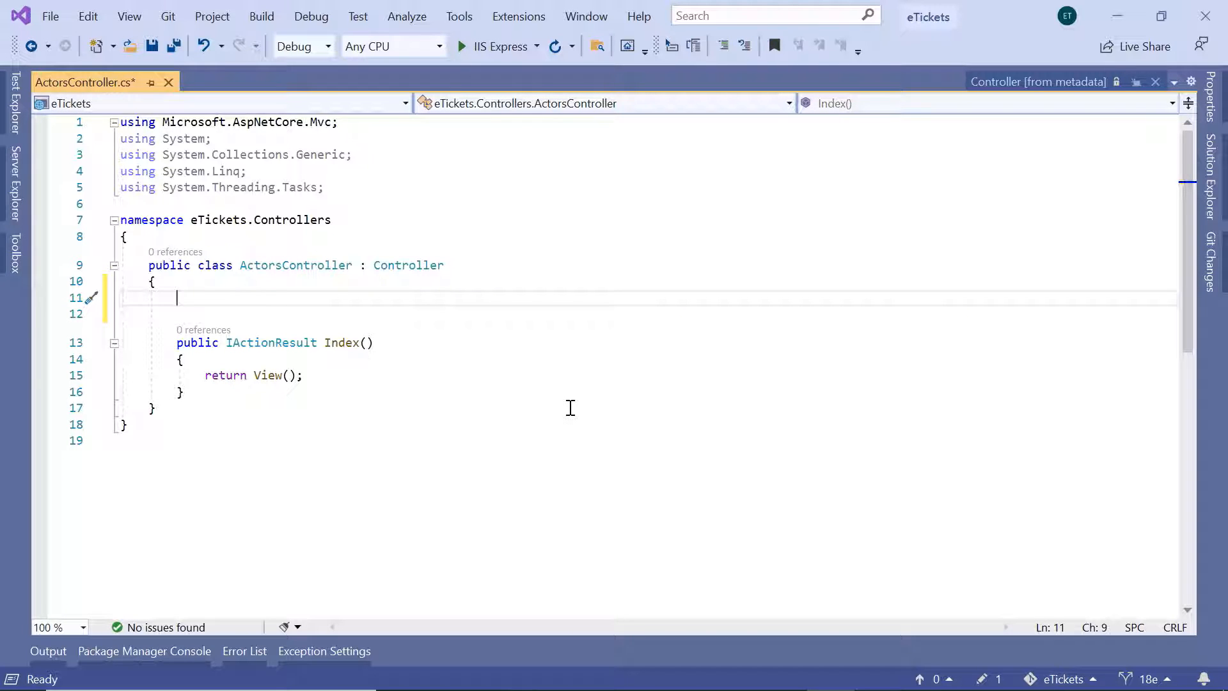
pyautogui.write('privat')
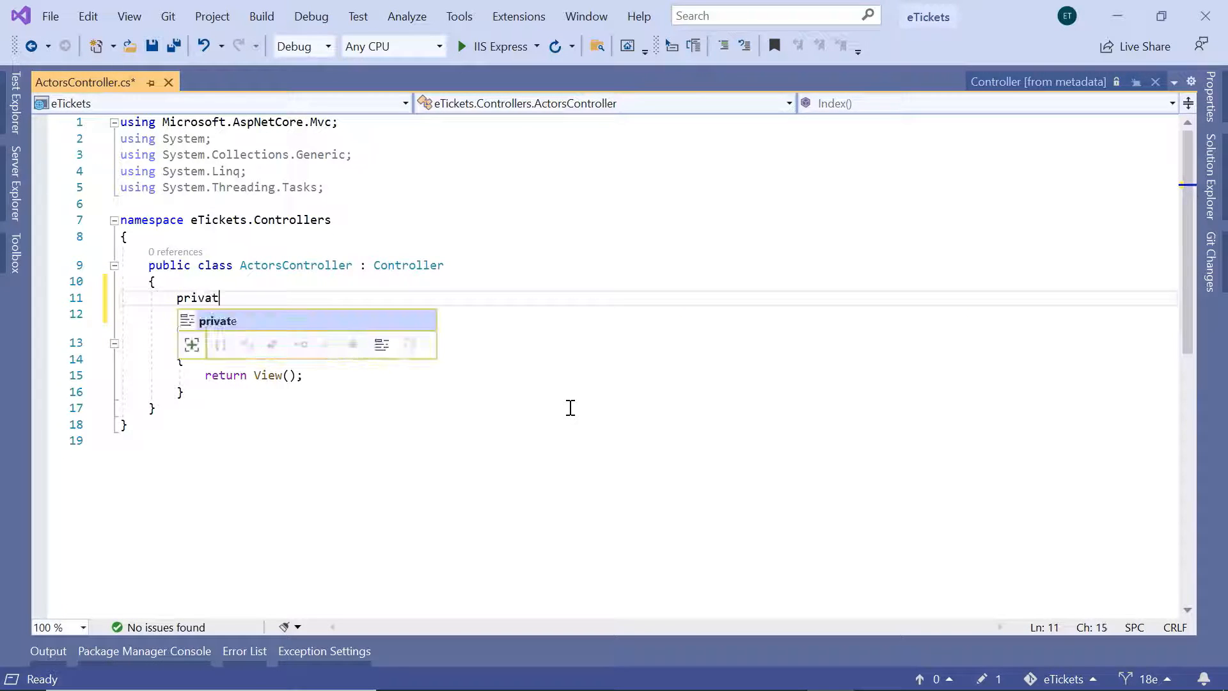
pyautogui.write('e readonly ')
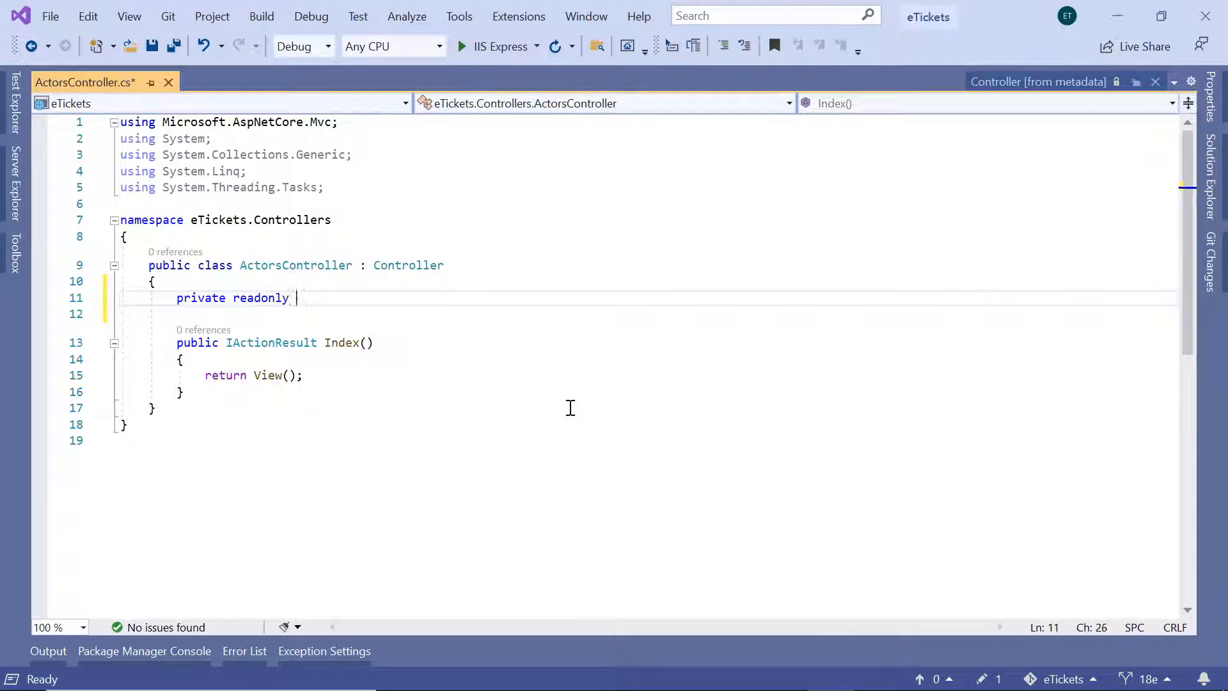
pyautogui.write('AppDb')
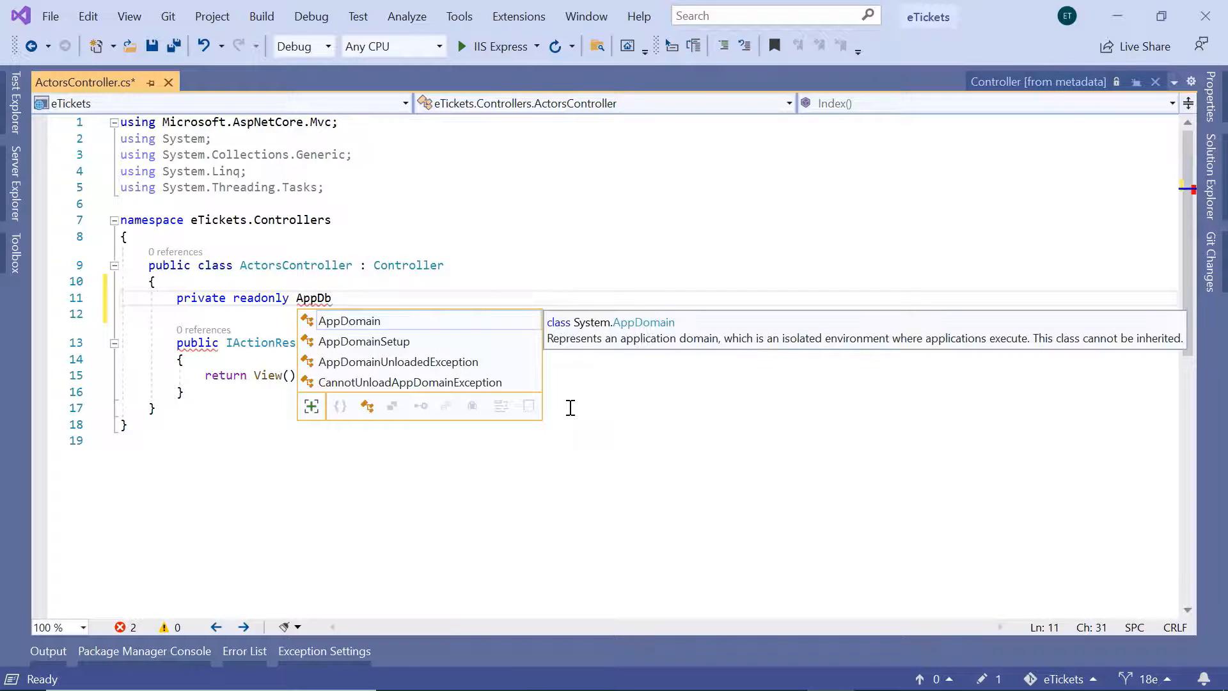
pyautogui.write('Context ')
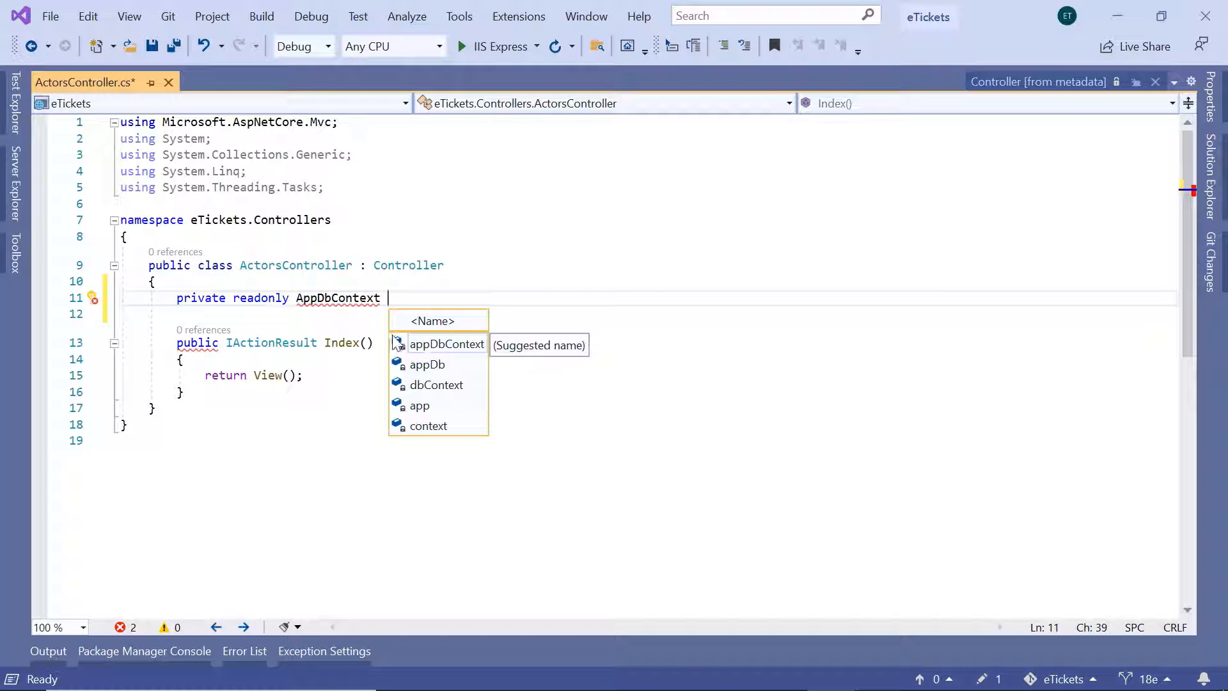
pyautogui.moveTo(345, 343)
pyautogui.write('_conte')
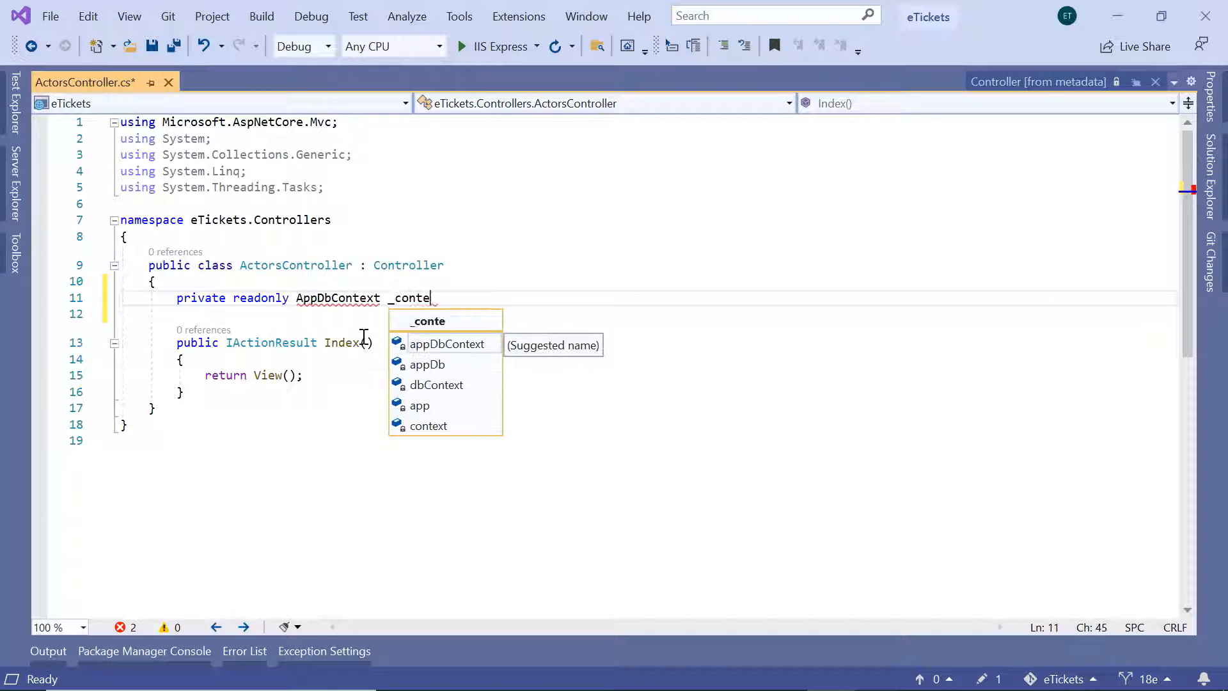
pyautogui.write('xt;')
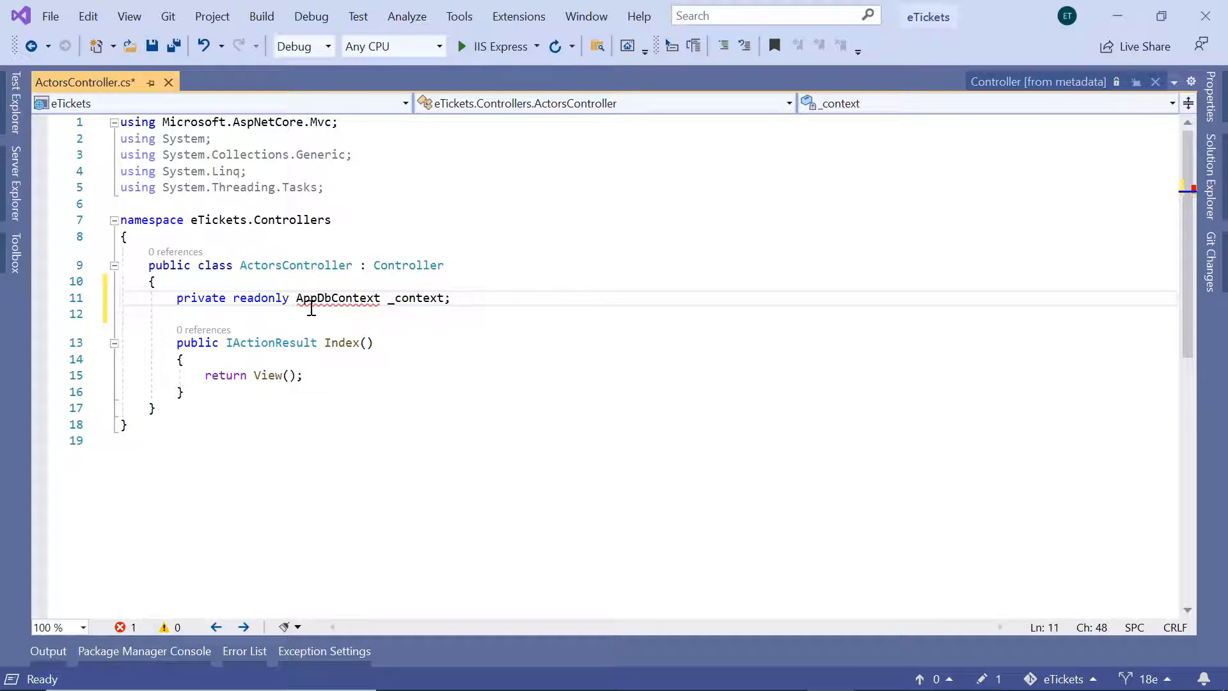
pyautogui.click(309, 298)
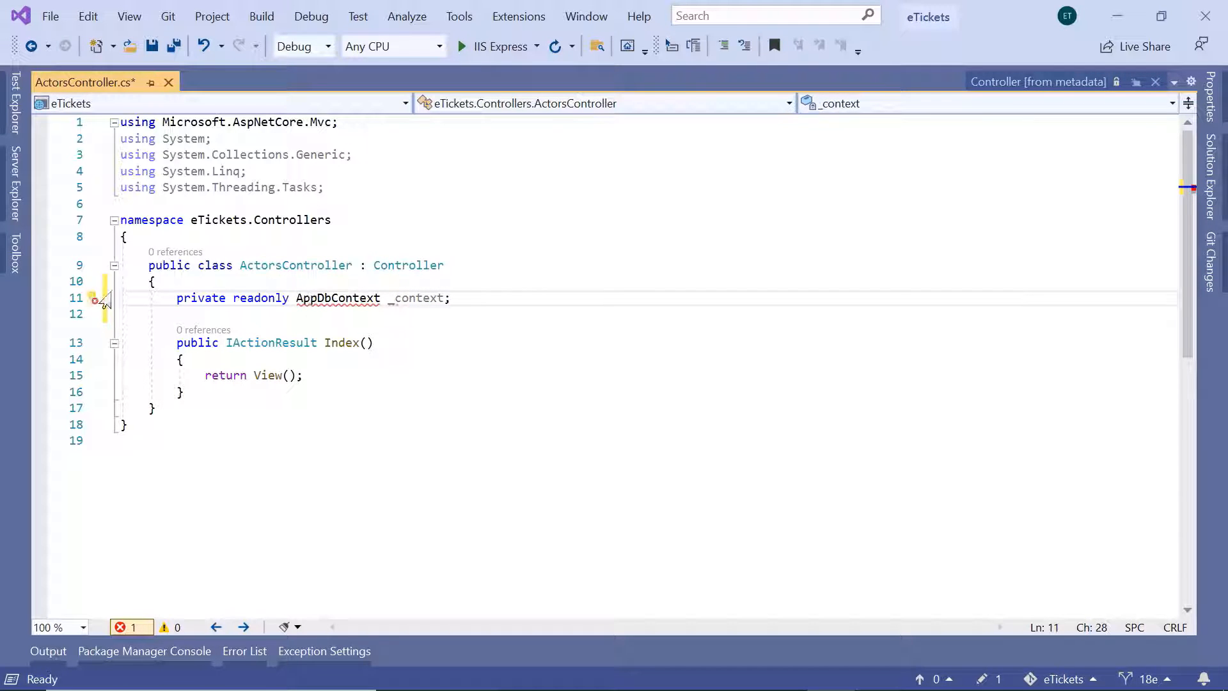
pyautogui.click(94, 302)
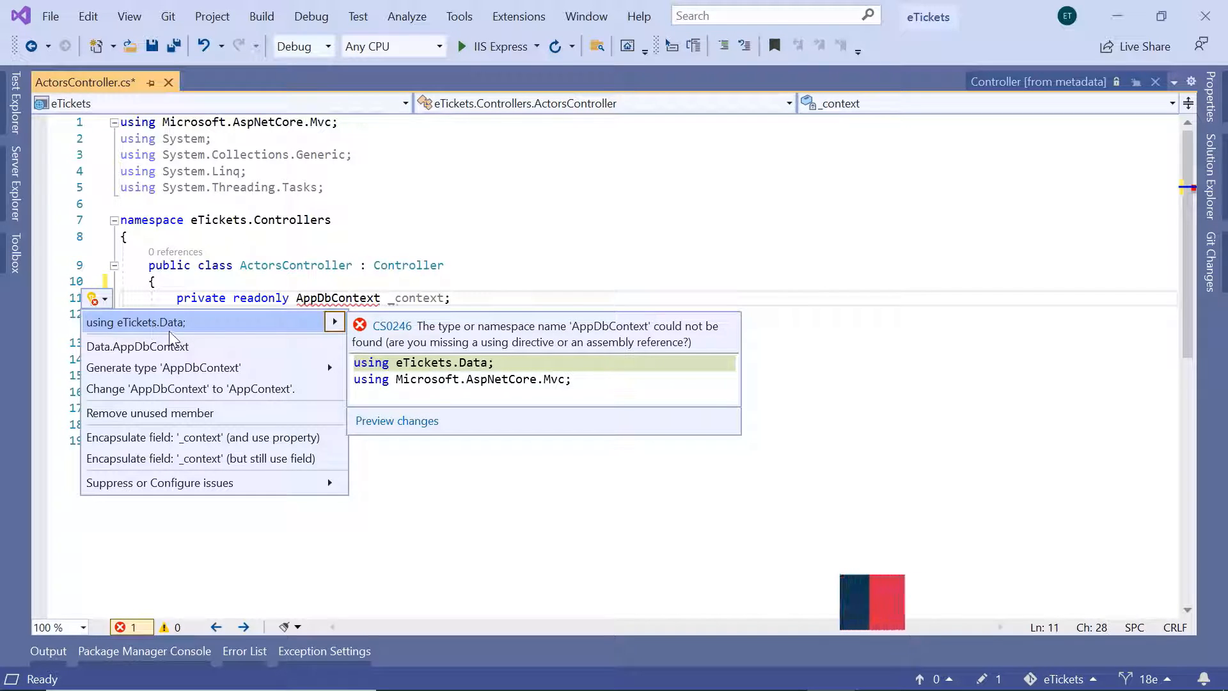
pyautogui.click(197, 324)
pyautogui.click(469, 314)
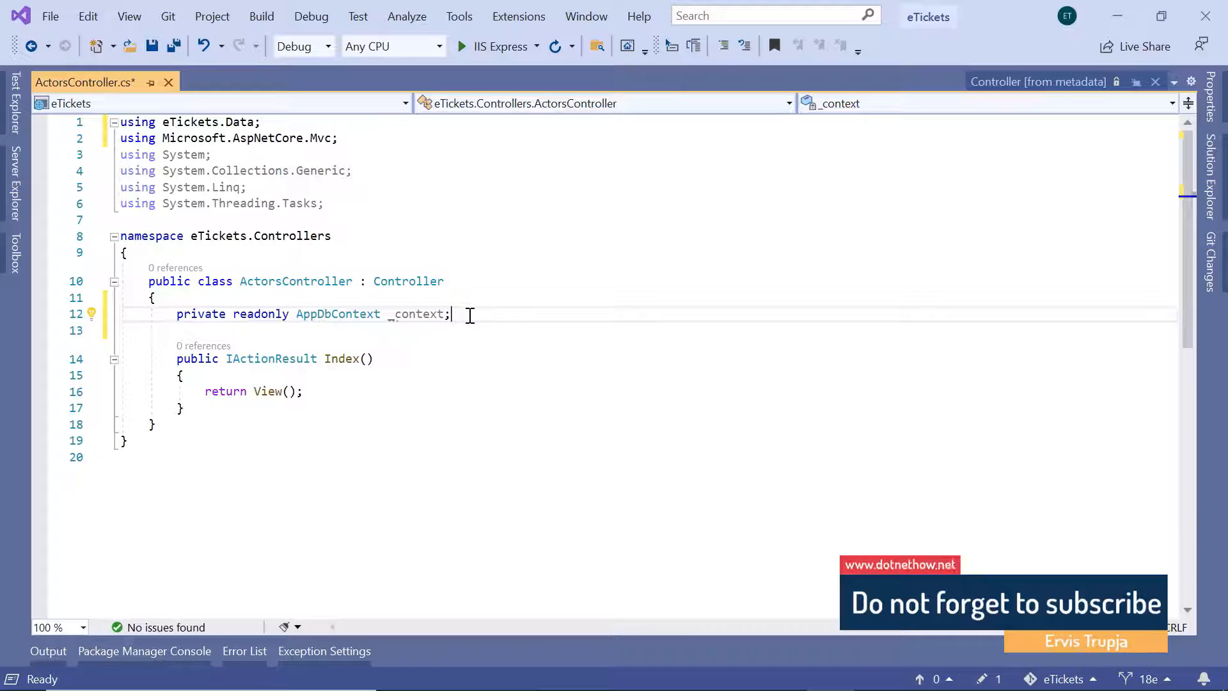
# Add a constructor taking AppDbContext context that assigns _context = context, and save the file.
pyautogui.press('Return')
pyautogui.press('Return')
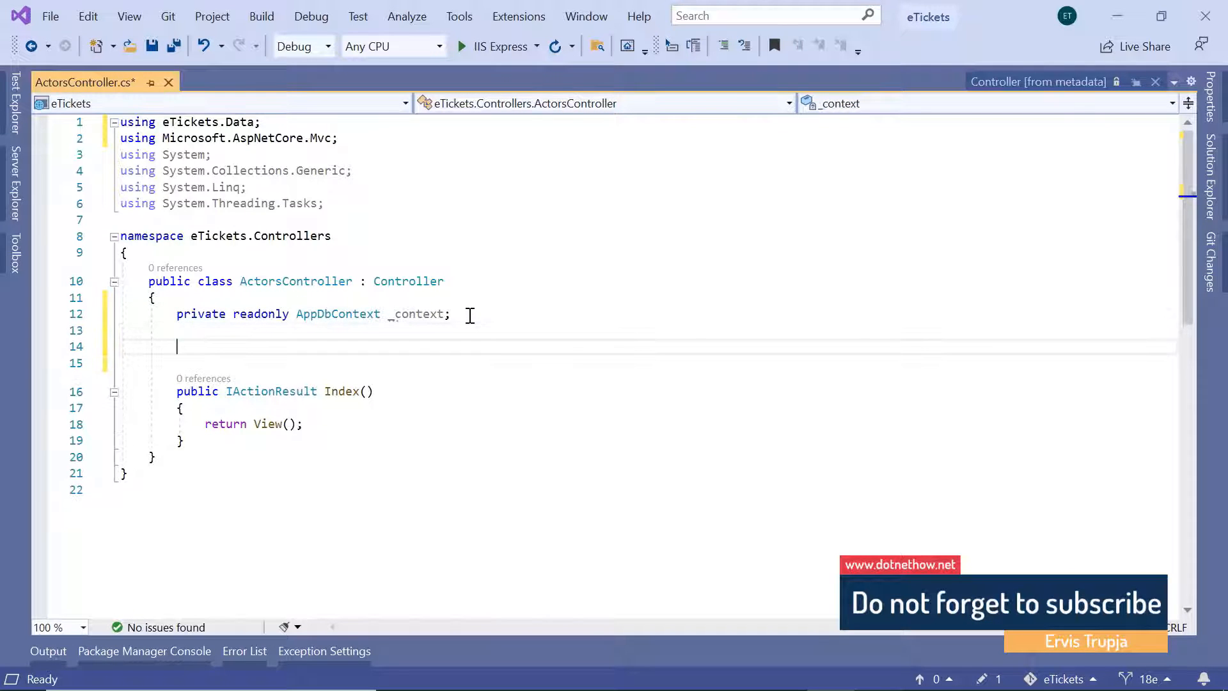
pyautogui.write('ctor')
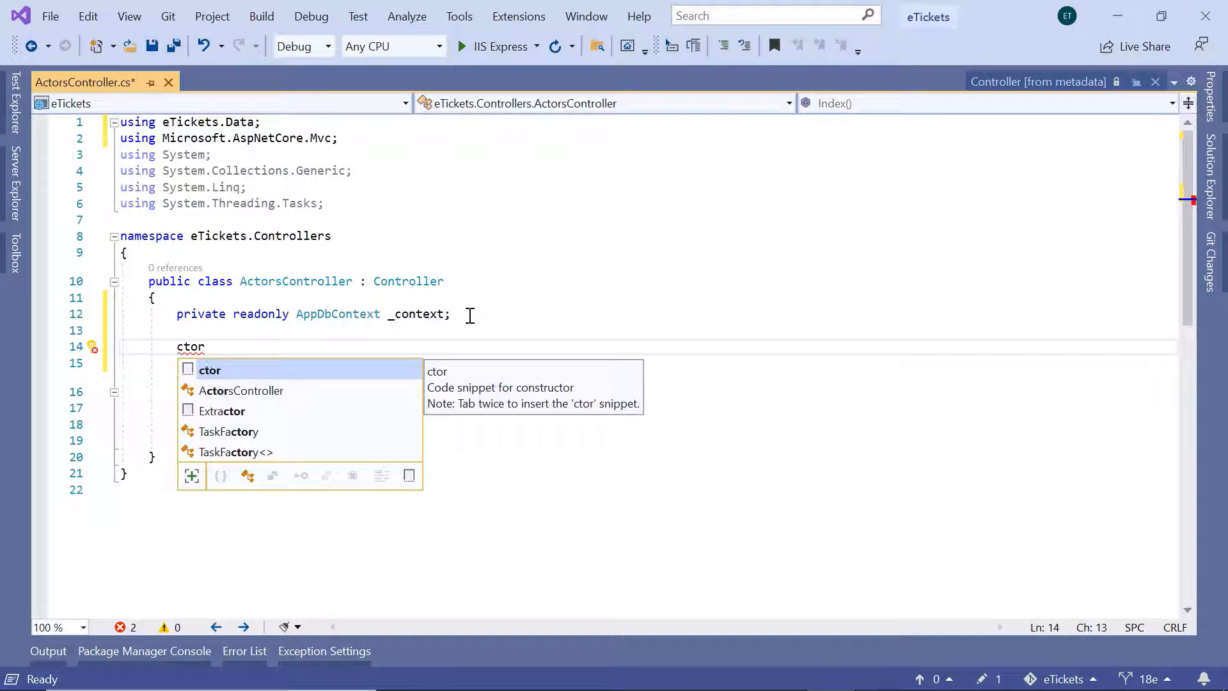
pyautogui.press('Tab')
pyautogui.press('Tab')
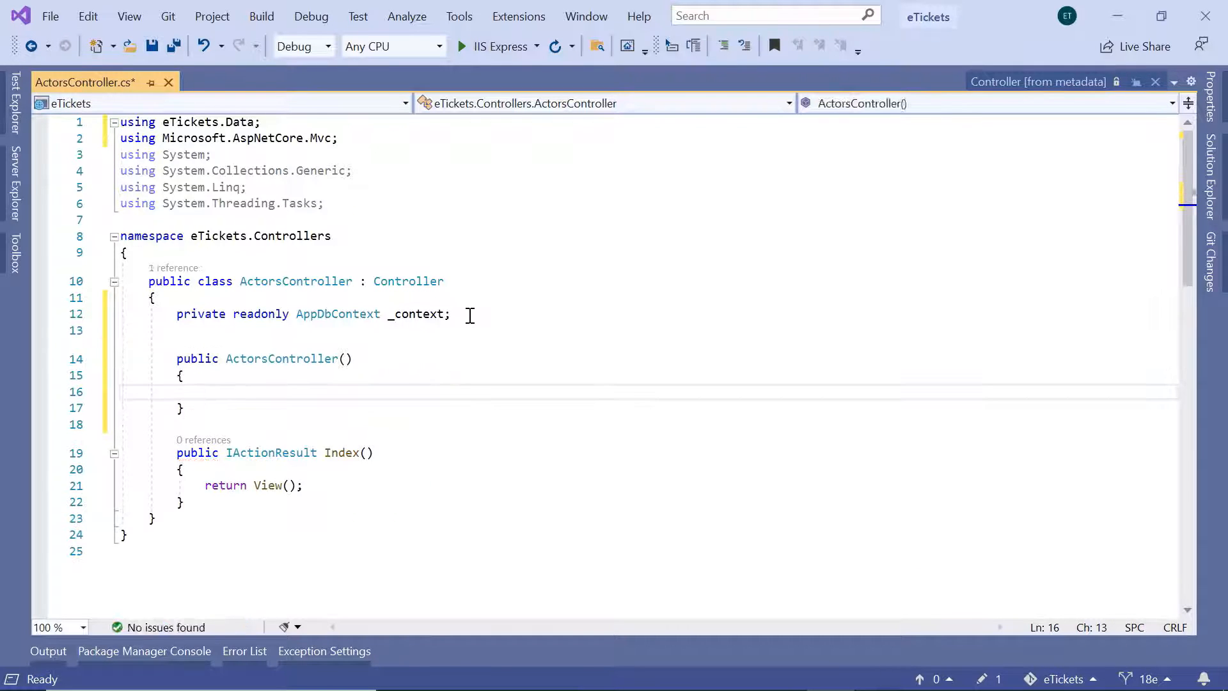
pyautogui.click(345, 358)
pyautogui.write('AppD')
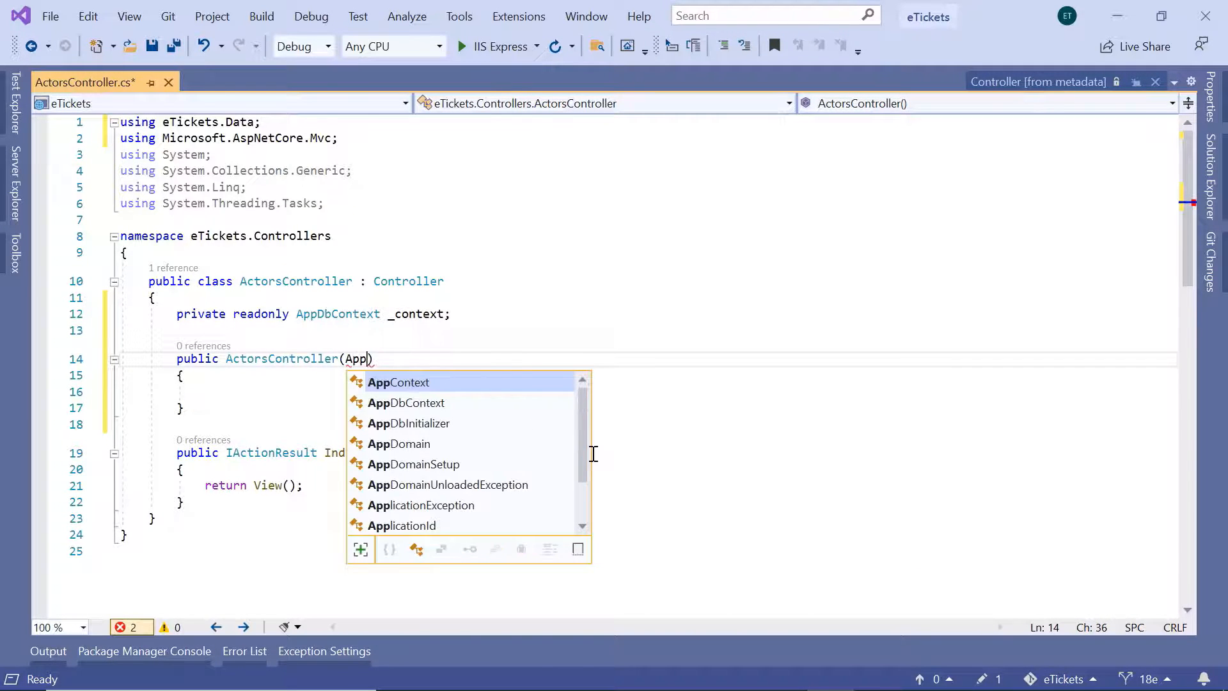
pyautogui.press('Tab')
pyautogui.write('c')
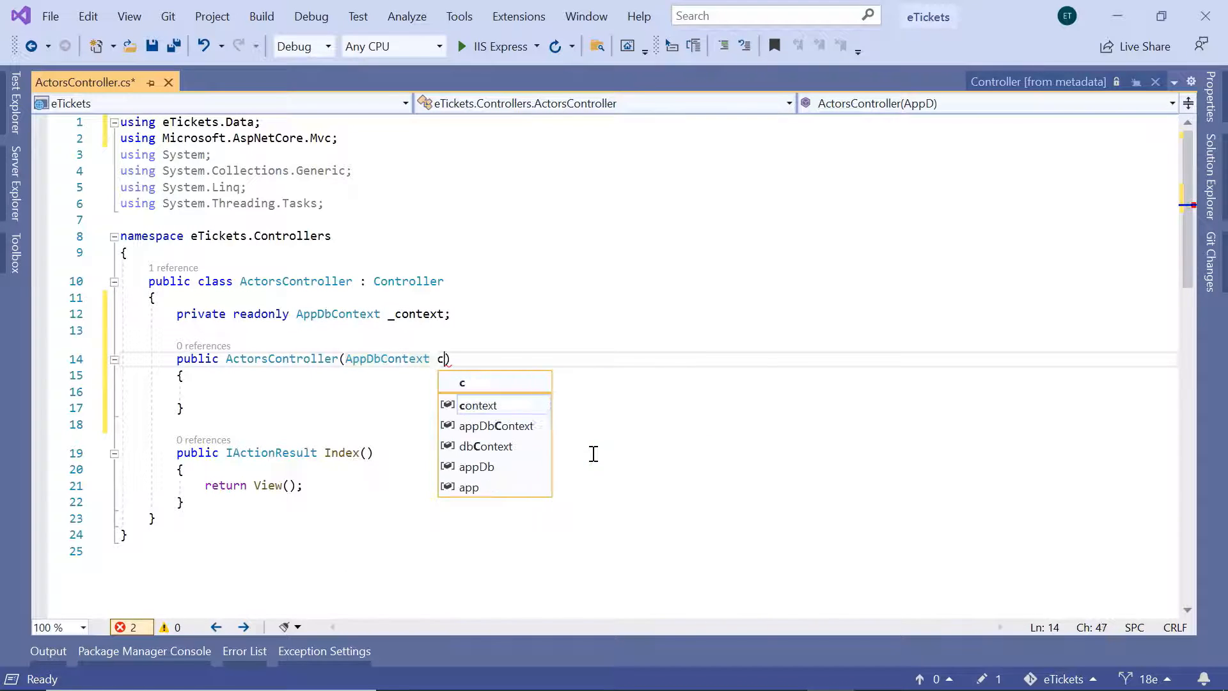
pyautogui.write('ontext')
pyautogui.press('Down')
pyautogui.press('Down')
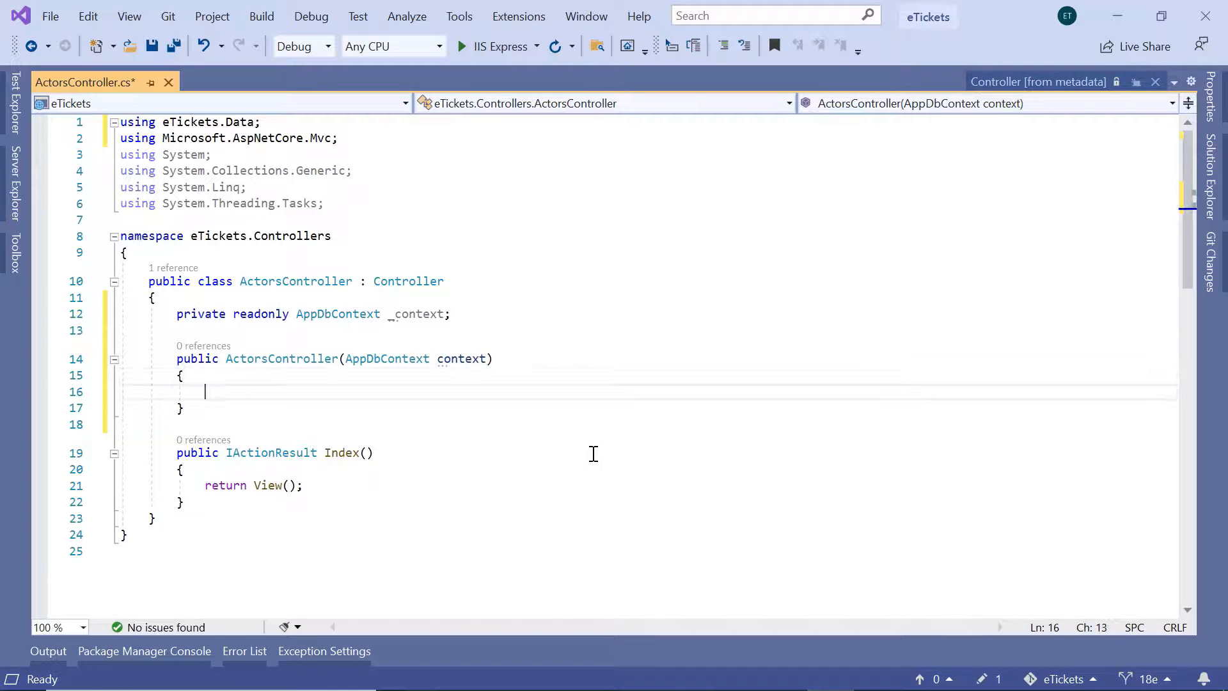
pyautogui.write('_')
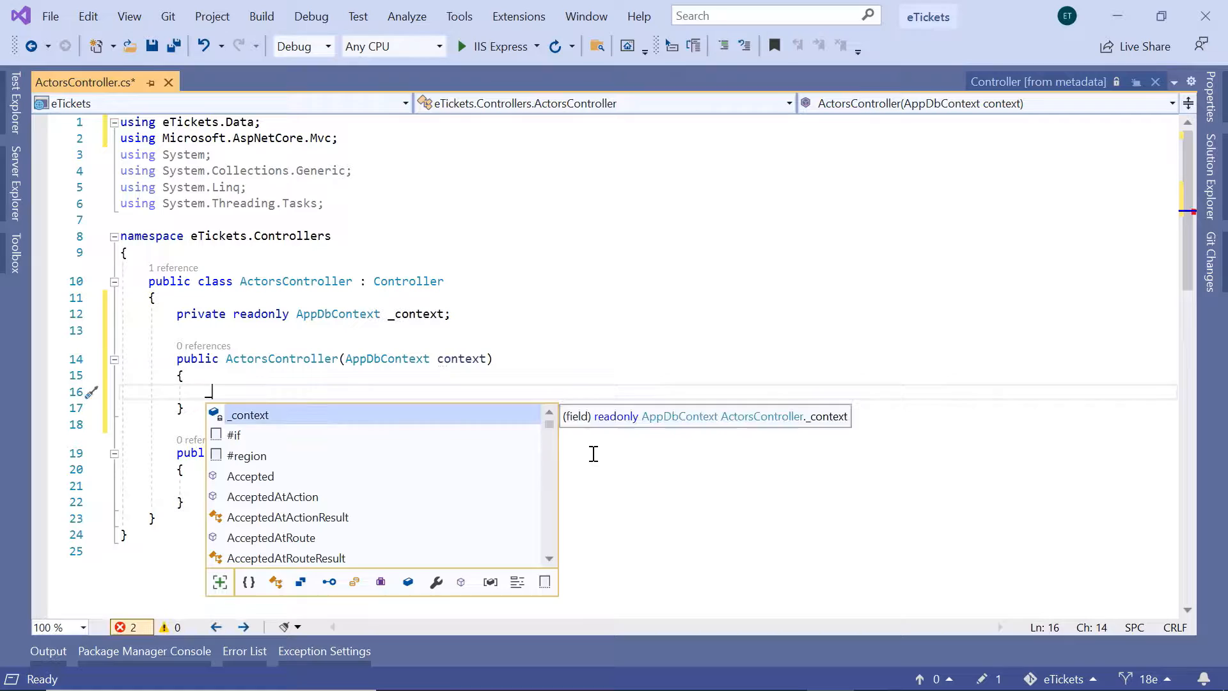
pyautogui.press('Tab')
pyautogui.write('= conte')
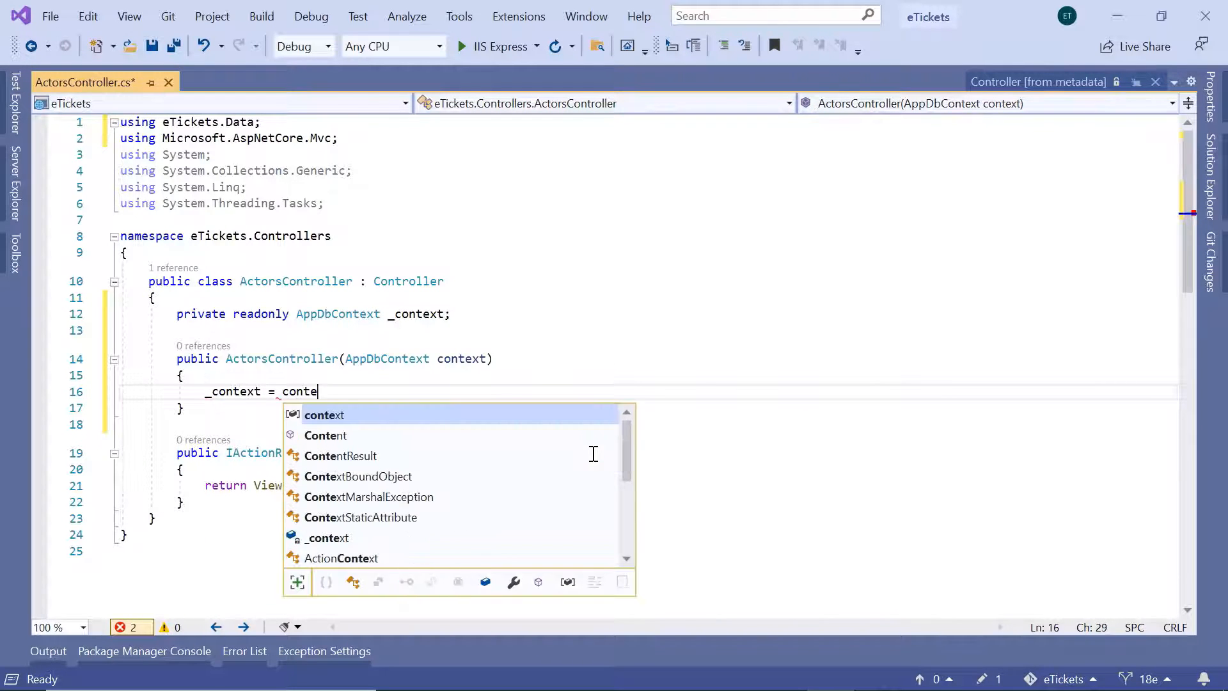
pyautogui.write('xt;')
pyautogui.hotkey('ctrl', 's')
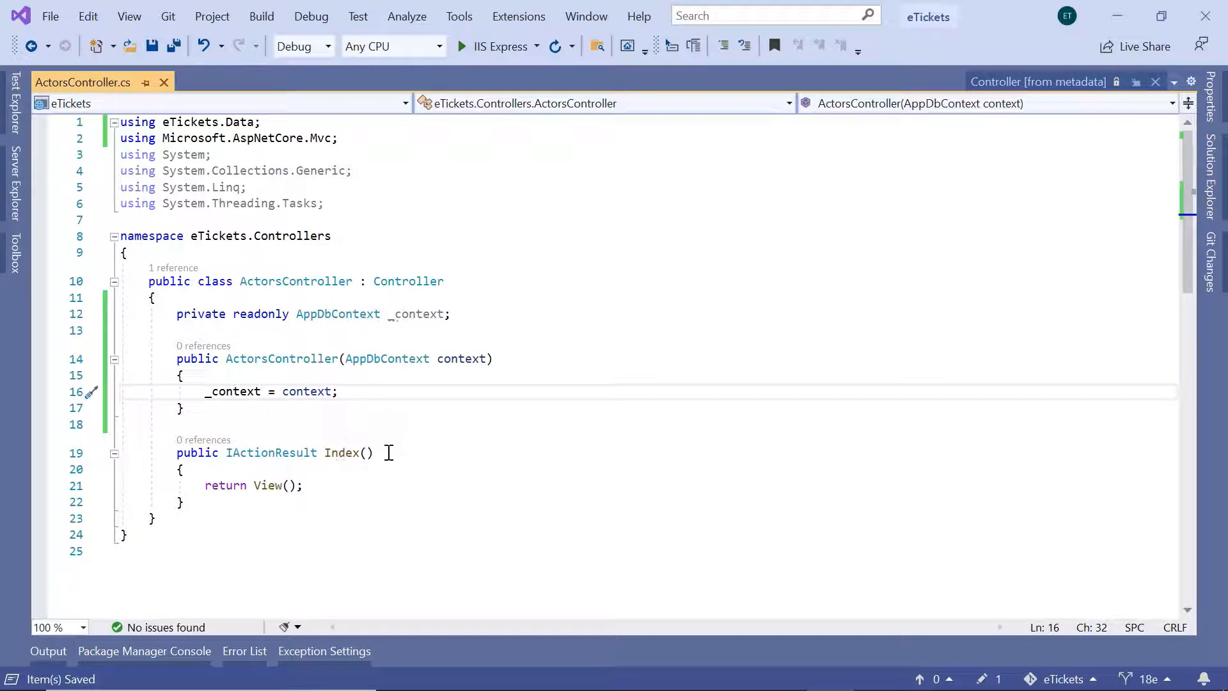
pyautogui.moveTo(373, 452); pyautogui.dragTo(319, 453)
# Add 'var data = _context.Actors.ToList();' at the start of the Index action.
pyautogui.click(263, 469)
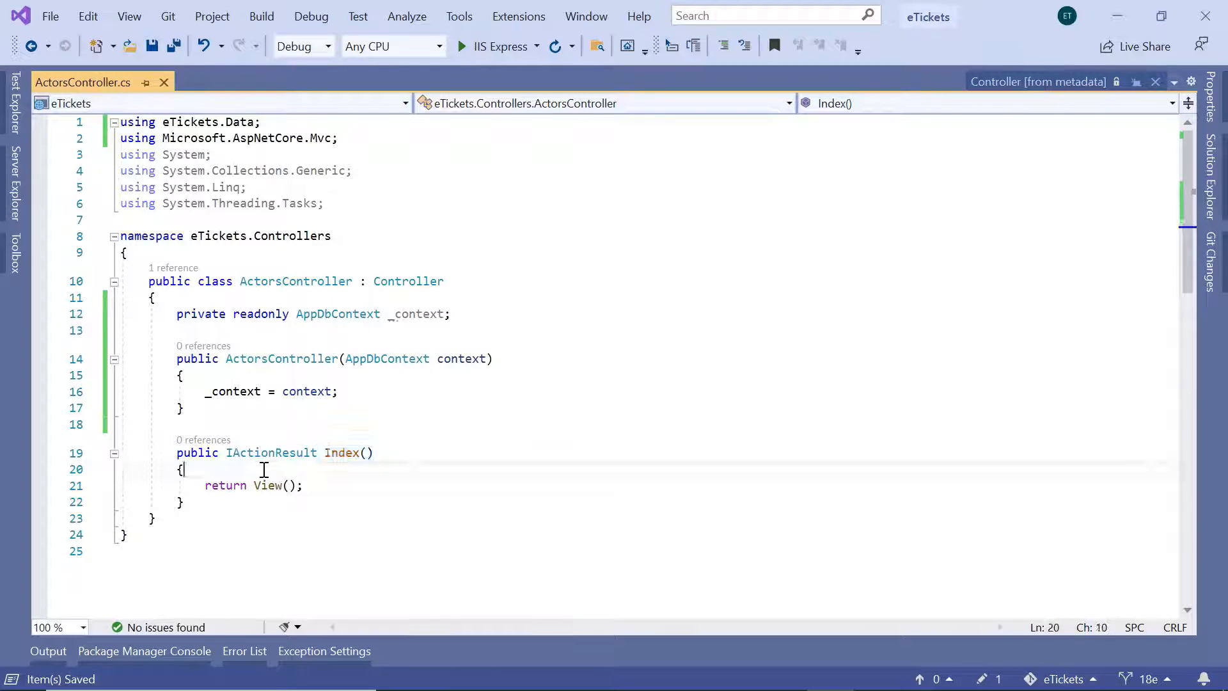
pyautogui.press('Return')
pyautogui.write('va')
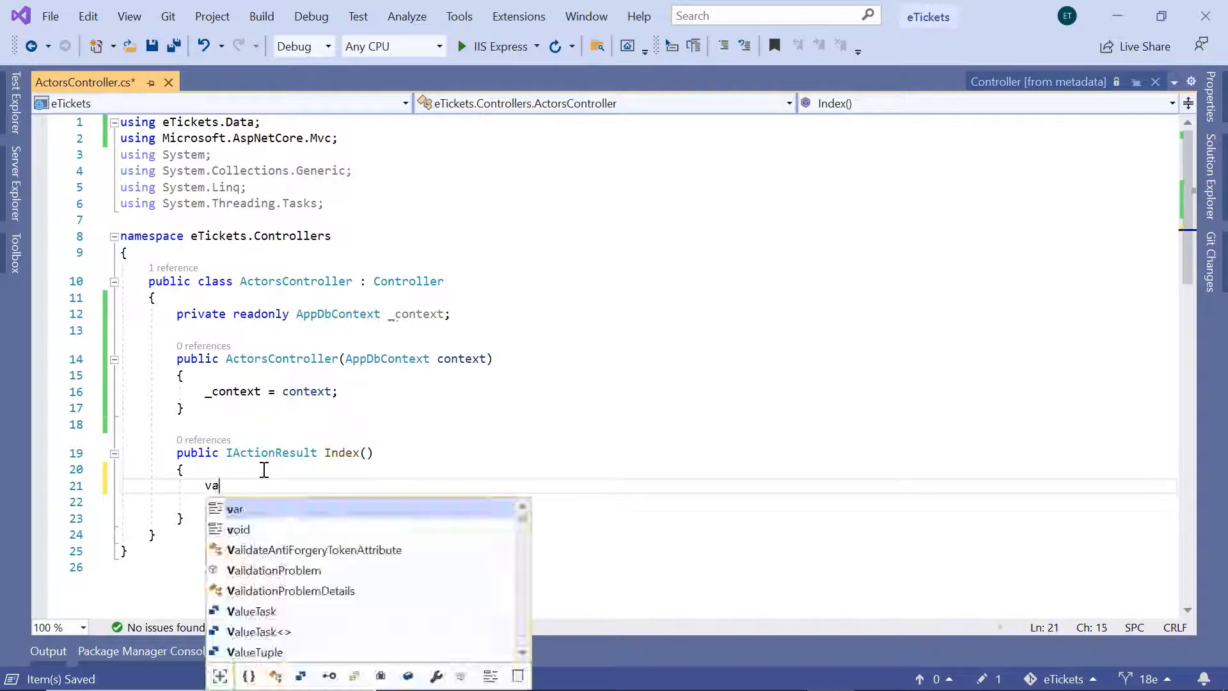
pyautogui.write('r data =')
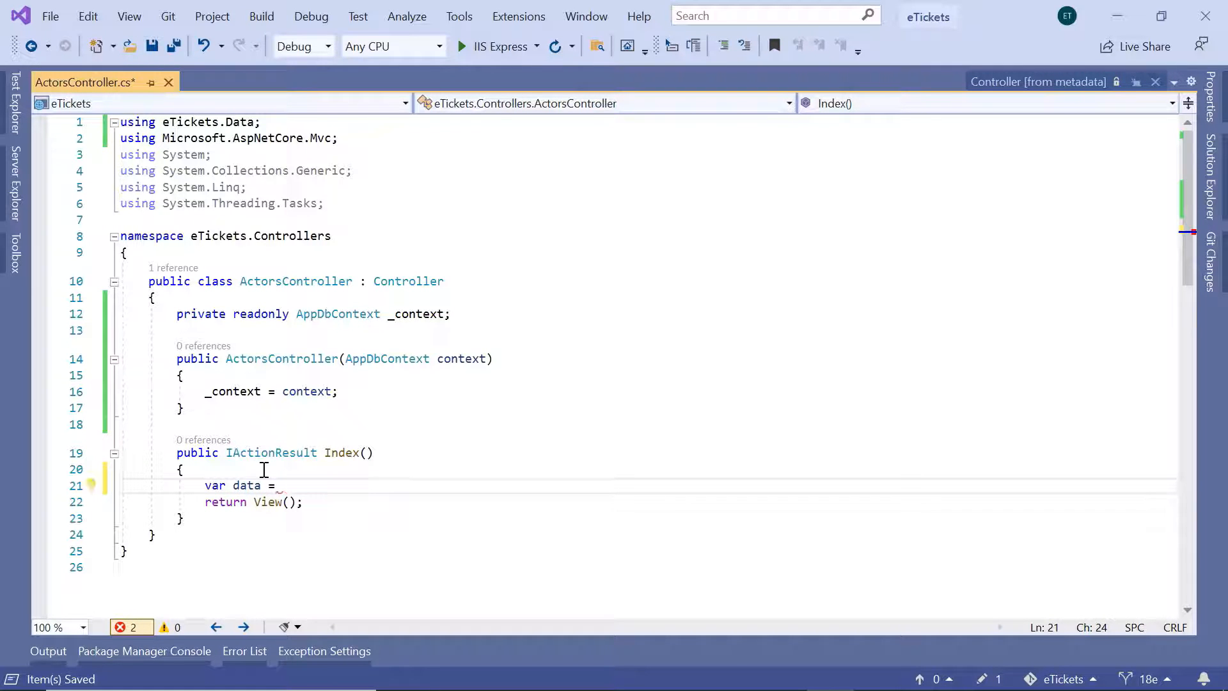
pyautogui.write(' _cont')
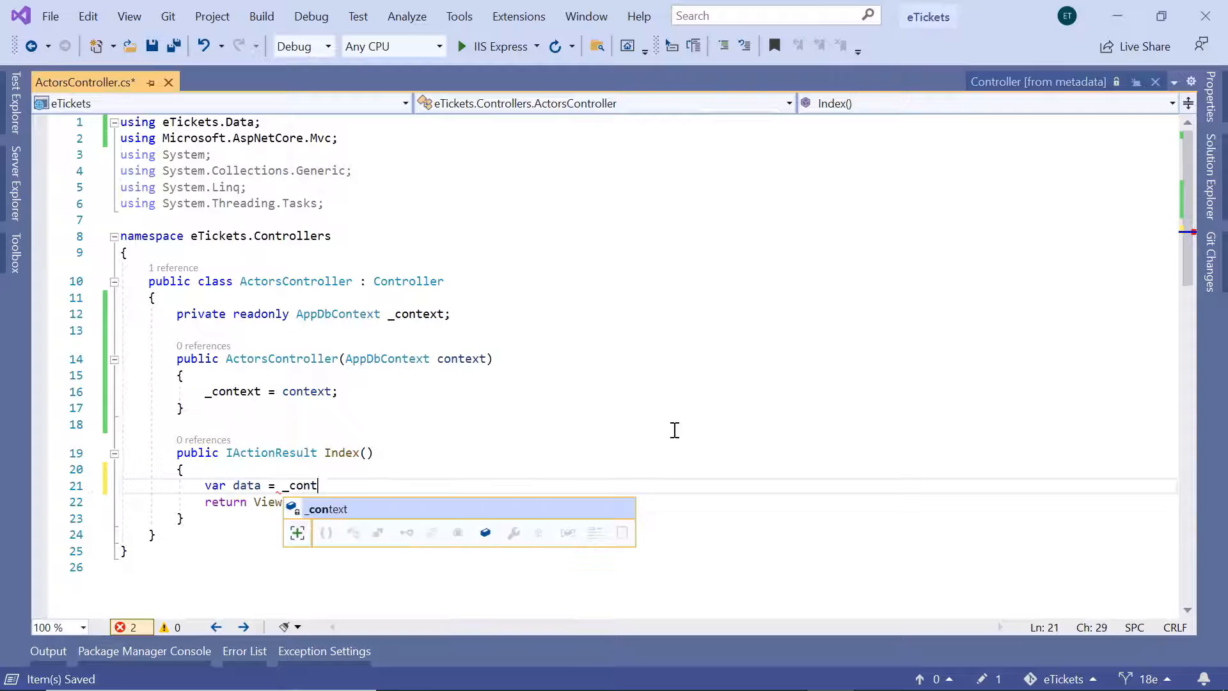
pyautogui.write('ext.')
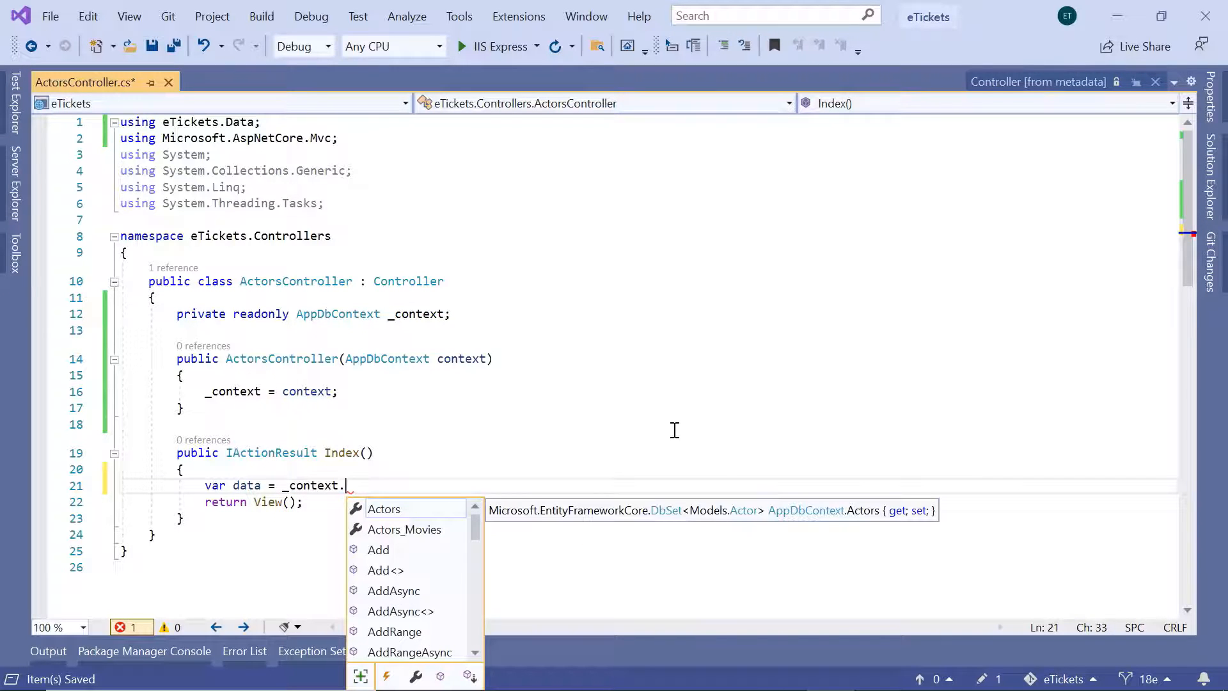
pyautogui.press('Tab')
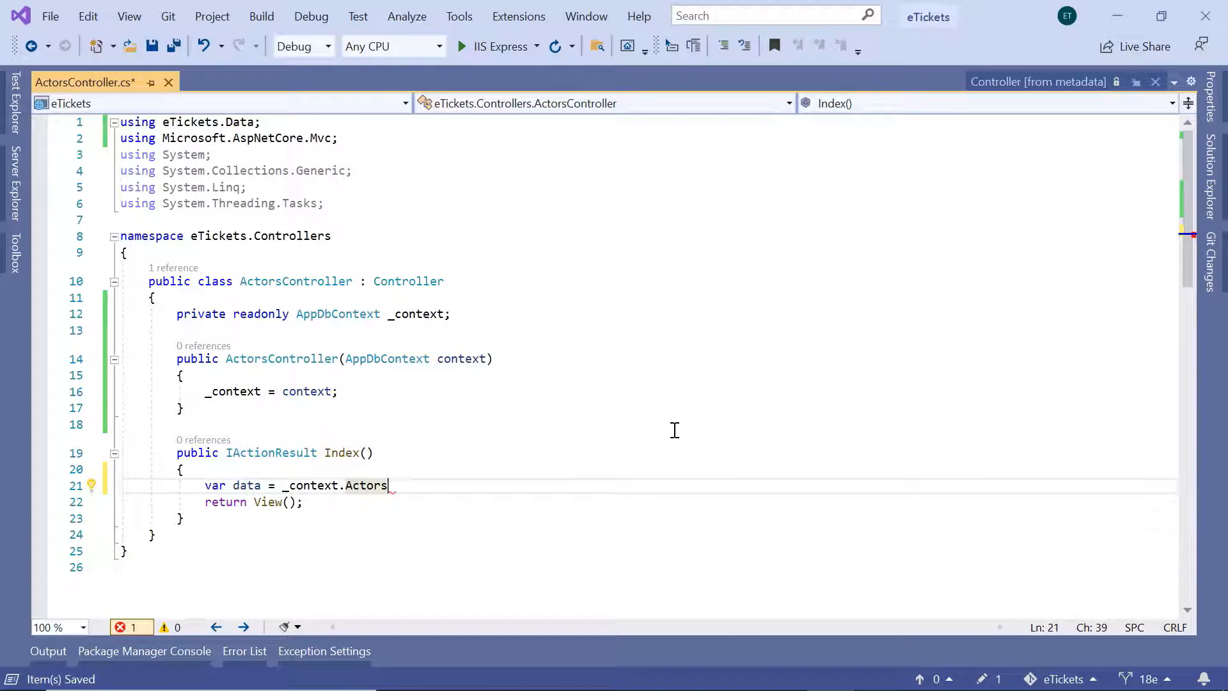
pyautogui.write('.Tol')
pyautogui.press('Tab')
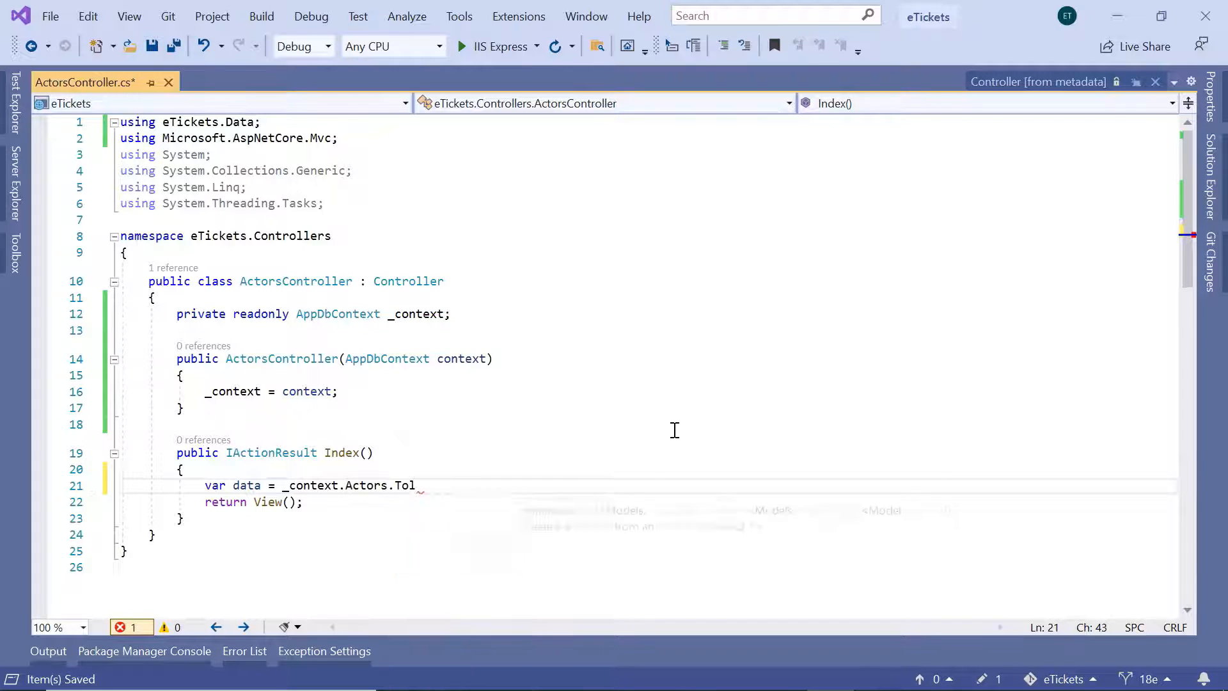
pyautogui.write('();')
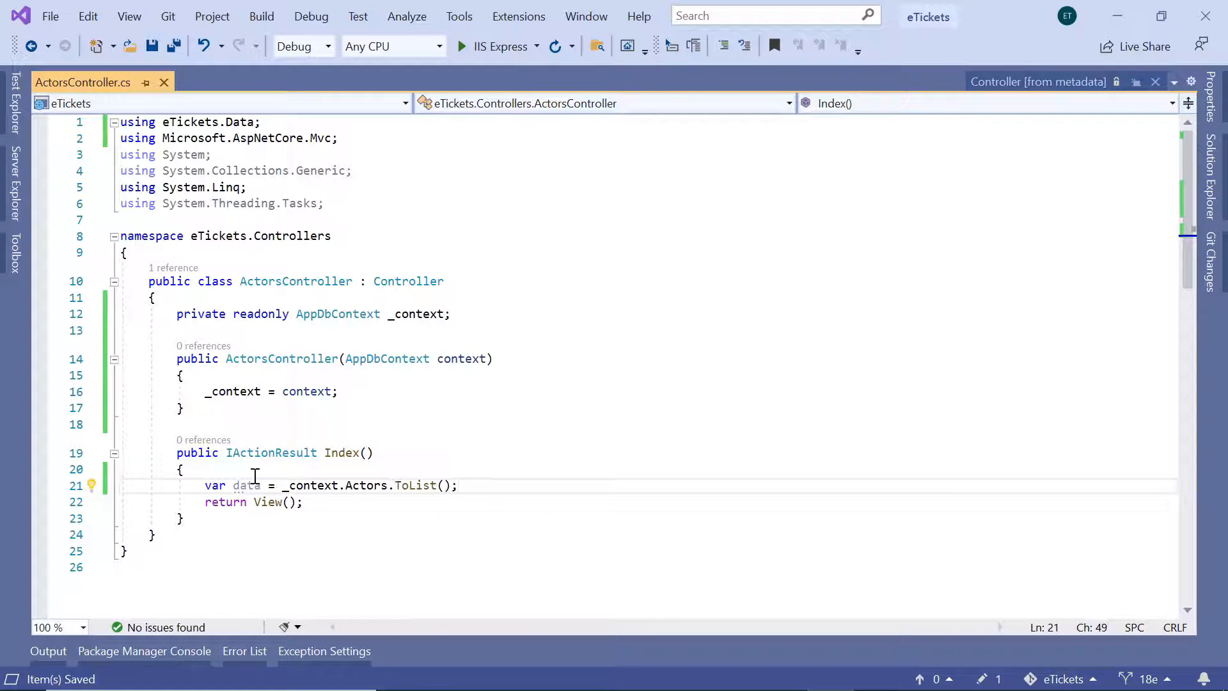
pyautogui.click(254, 470)
# Highlight return View(); and the Index() name while explaining, ending the caret on line 21.
pyautogui.click(288, 502)
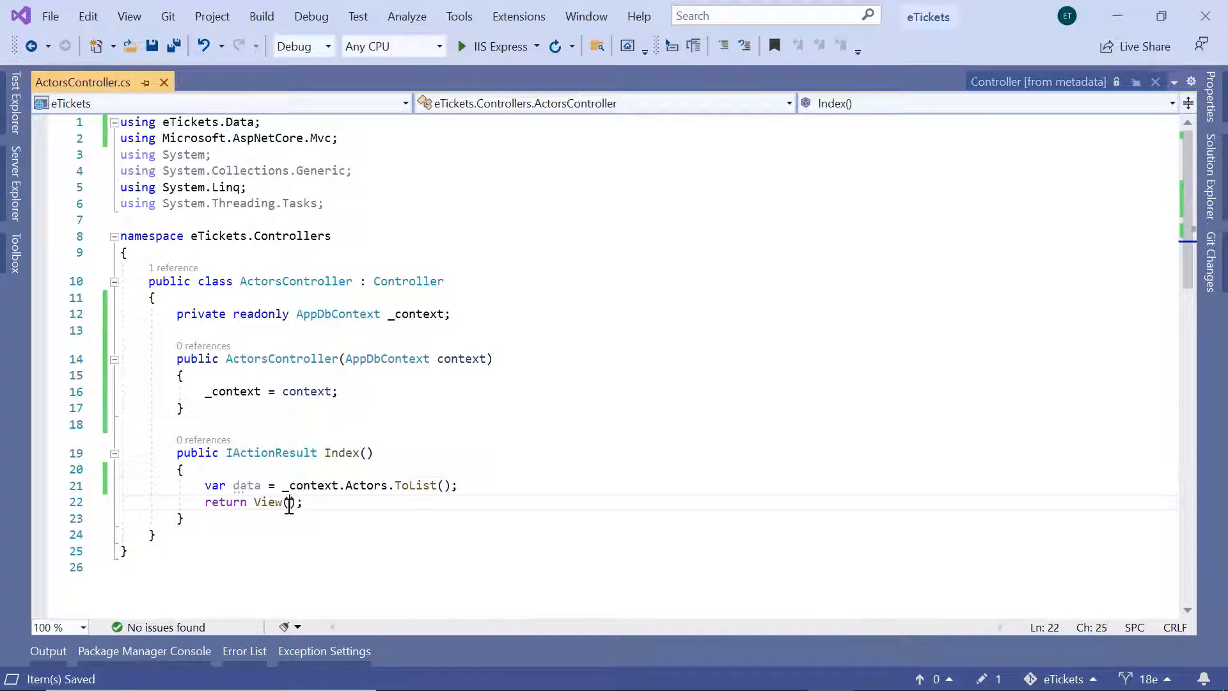
pyautogui.moveTo(303, 502); pyautogui.dragTo(204, 502)
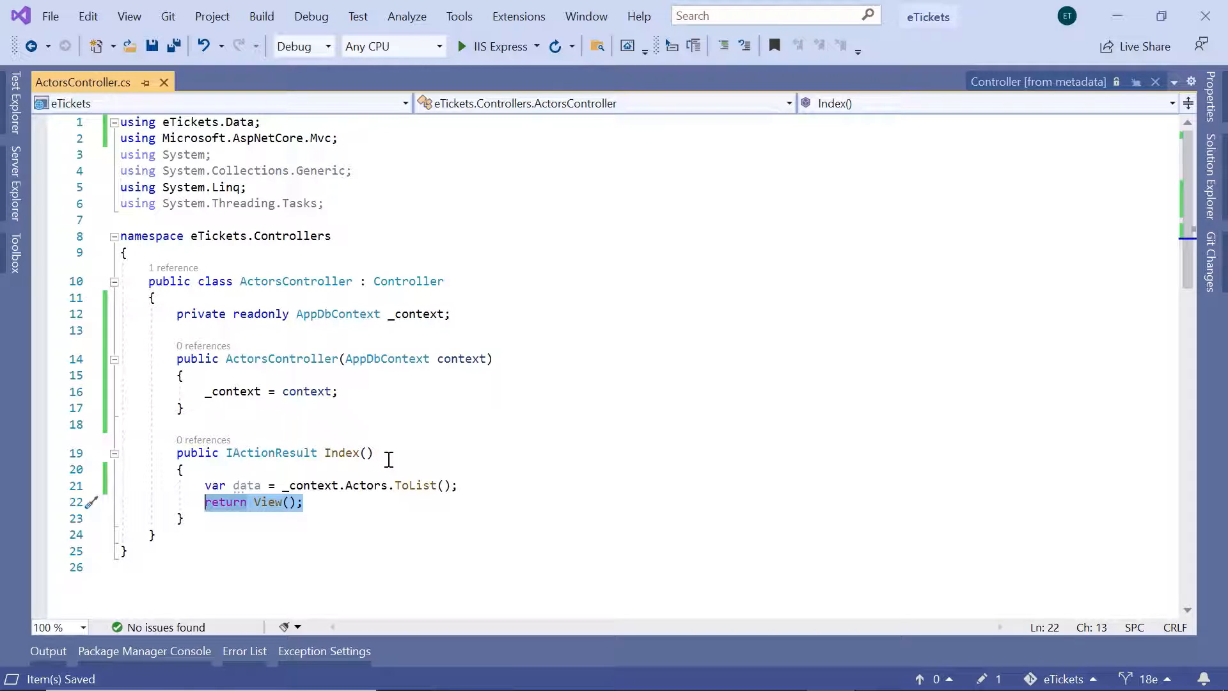
pyautogui.moveTo(374, 453); pyautogui.dragTo(325, 453)
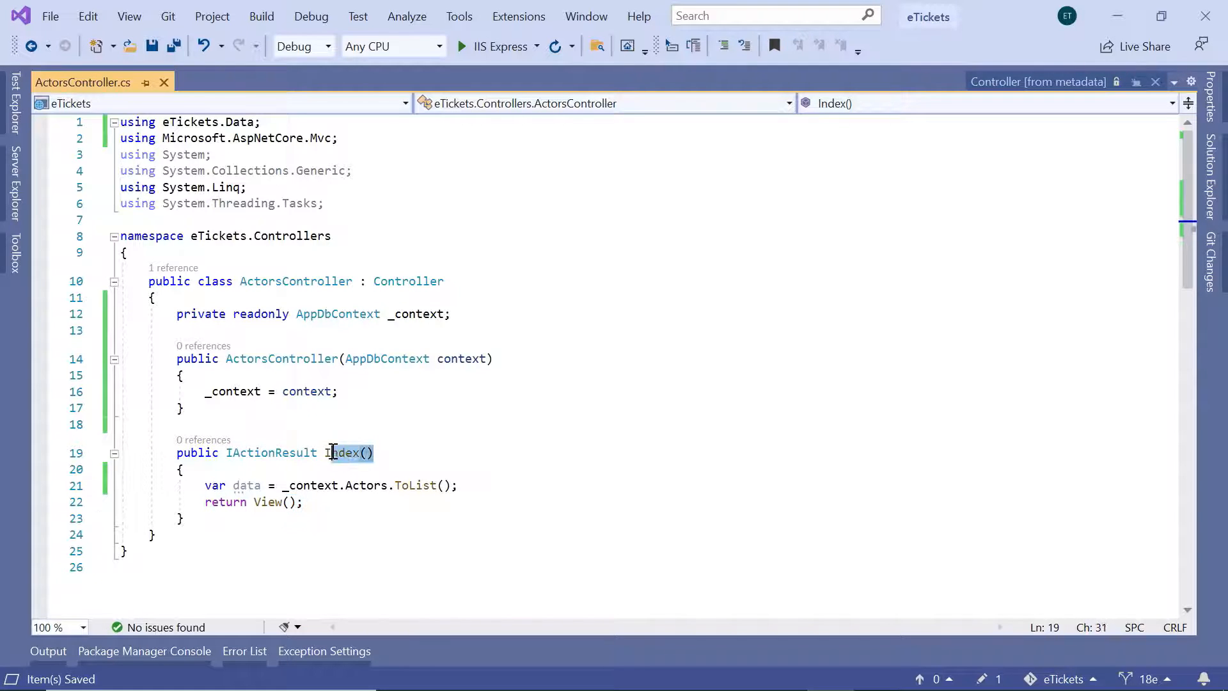
pyautogui.click(408, 469)
pyautogui.click(523, 484)
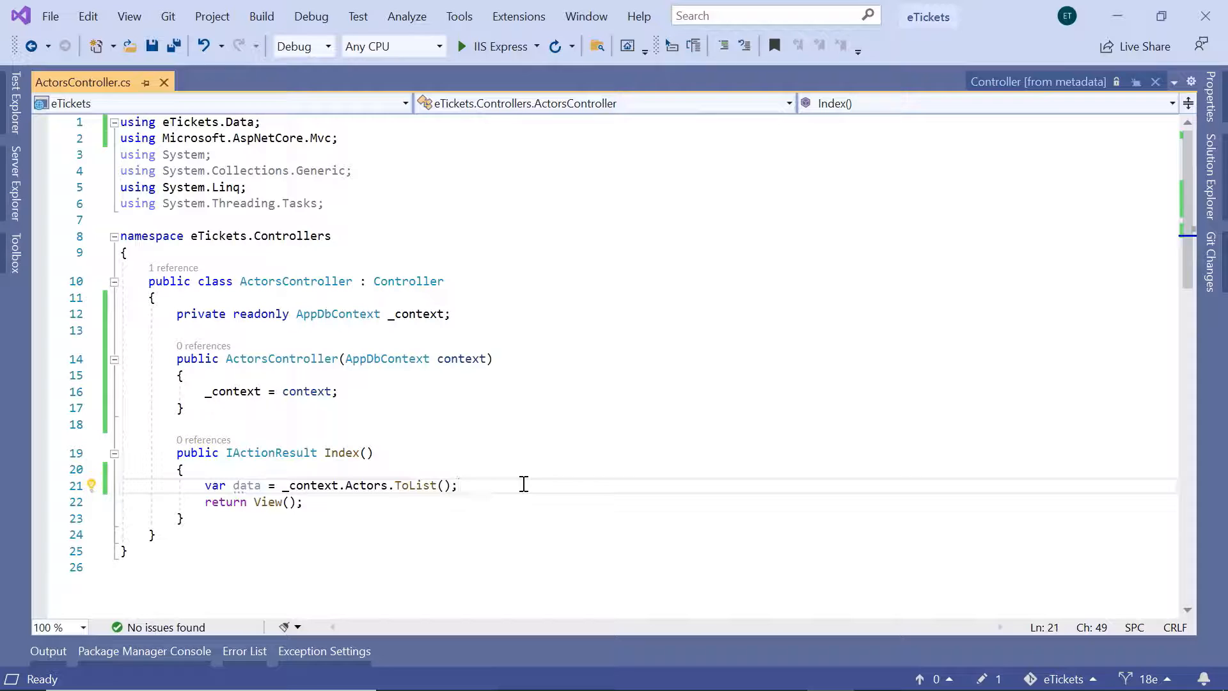
# Set a breakpoint on the actors-loading line and start the app under IIS Express.
pyautogui.click(39, 485)
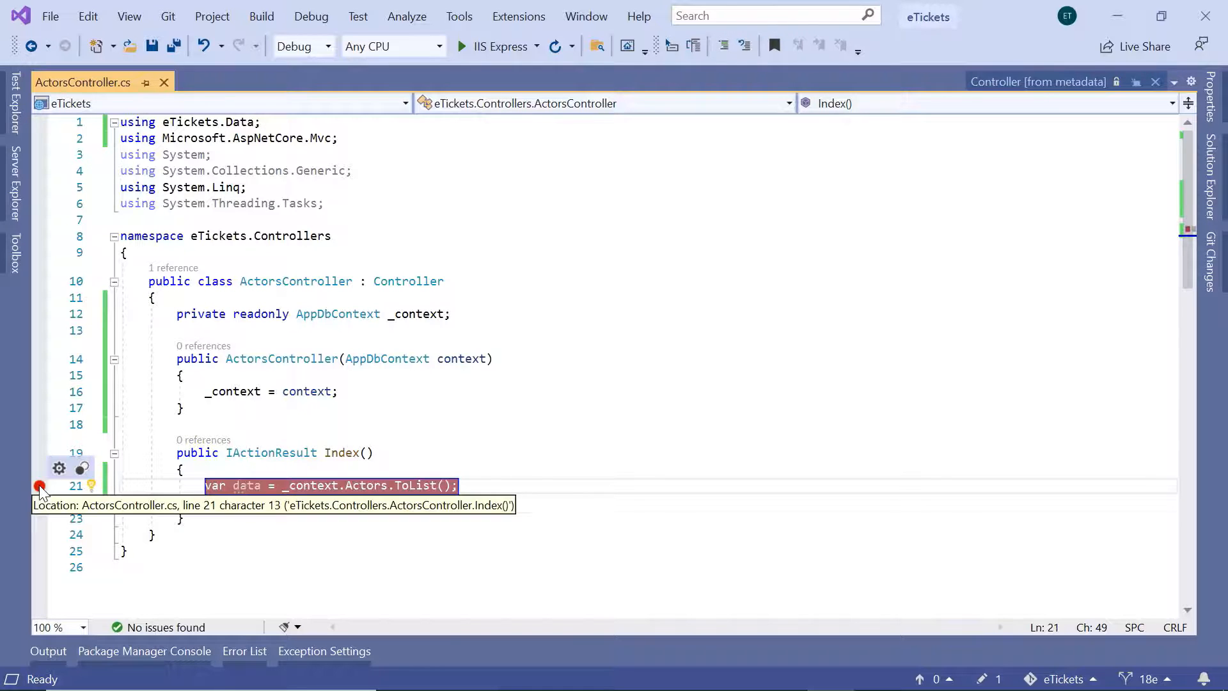
pyautogui.click(490, 46)
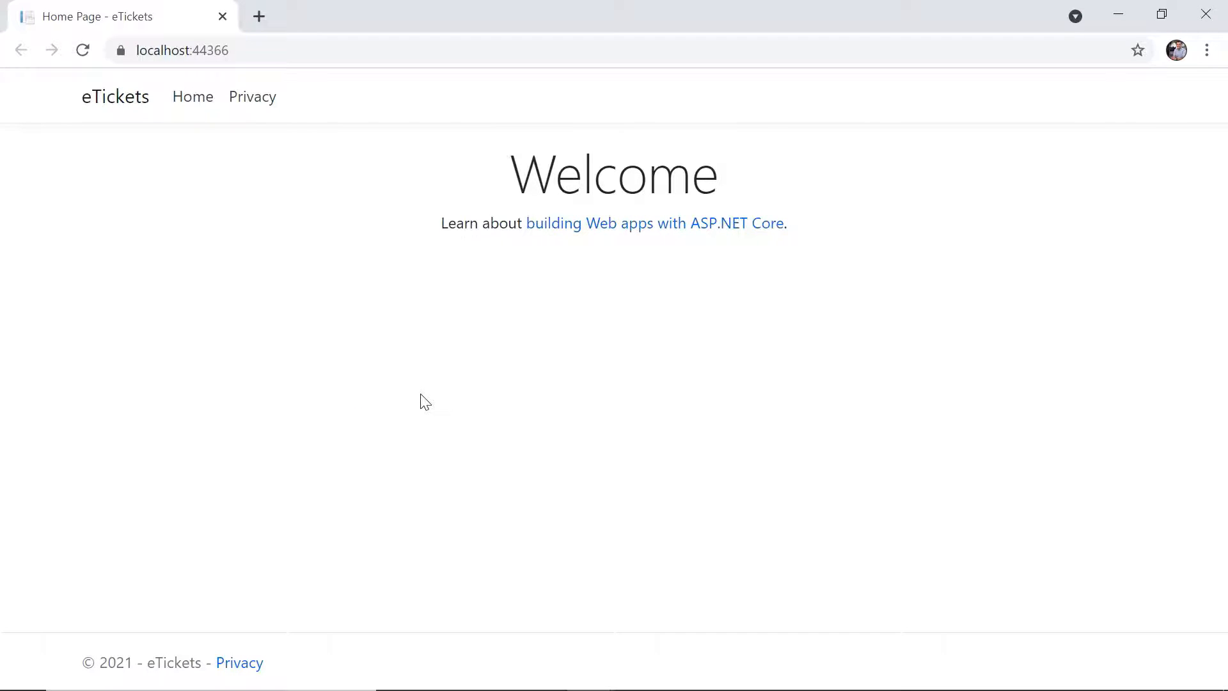
# Request localhost:44366/Actors/Index in Chrome, hitting the line-21 breakpoint in Visual Studio.
pyautogui.click(289, 51)
pyautogui.click(289, 51)
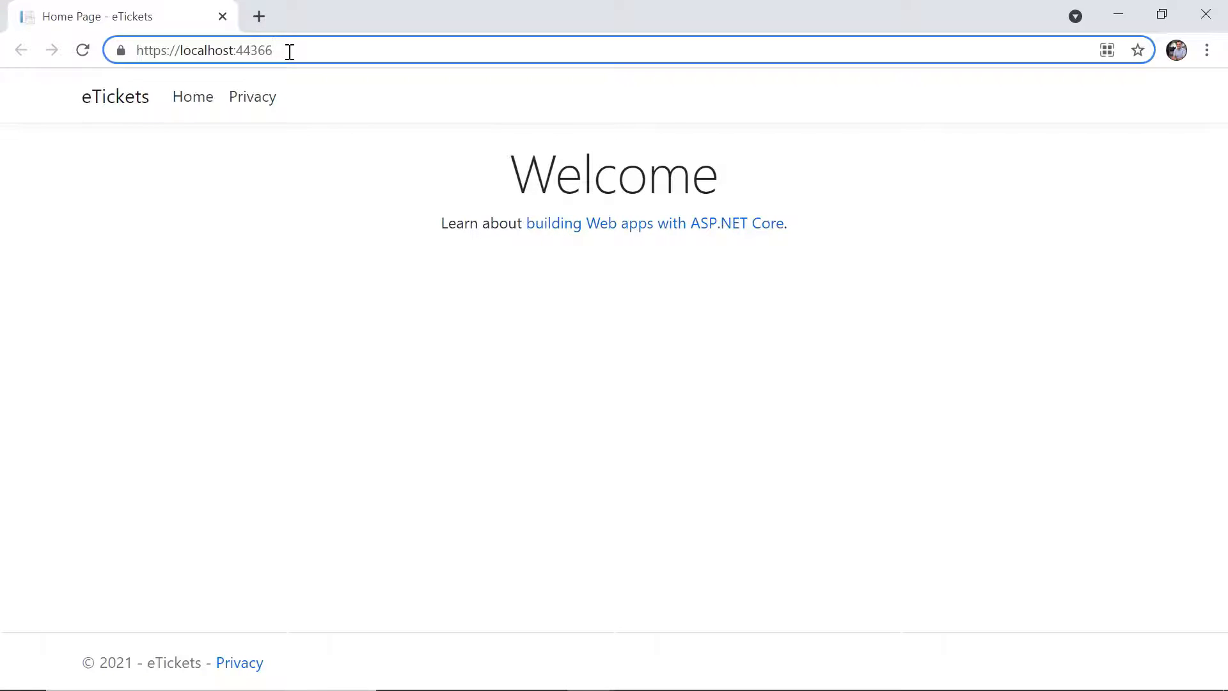
pyautogui.write('/Actors')
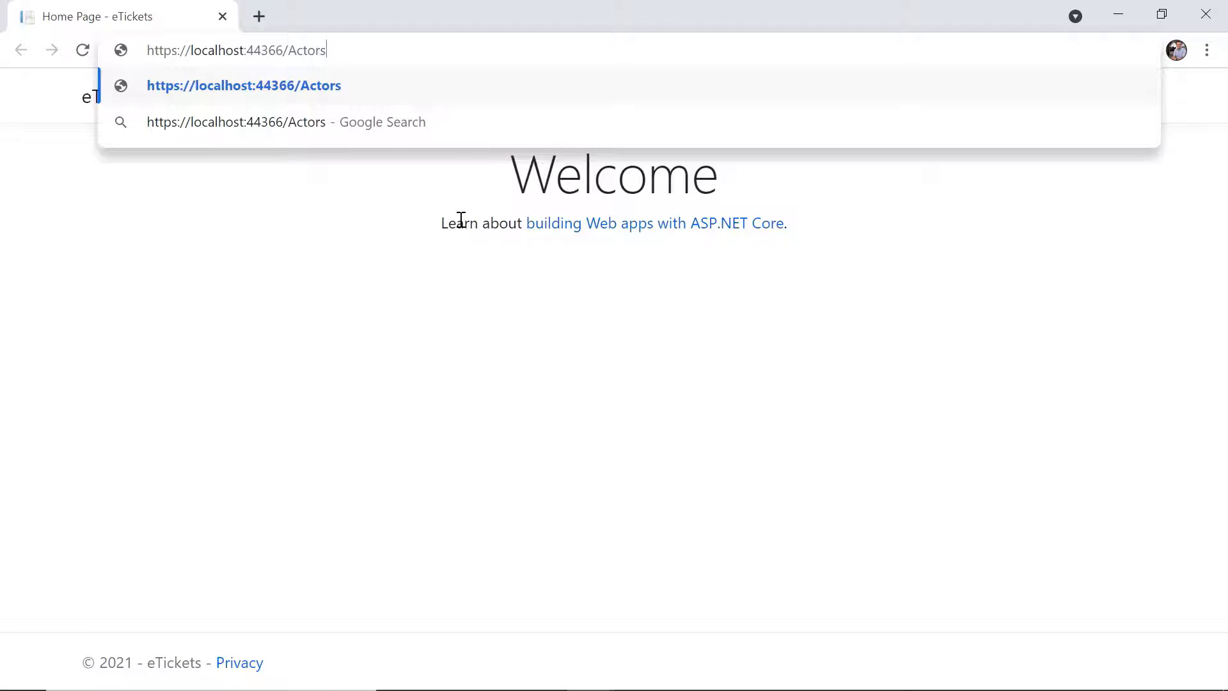
pyautogui.write('/')
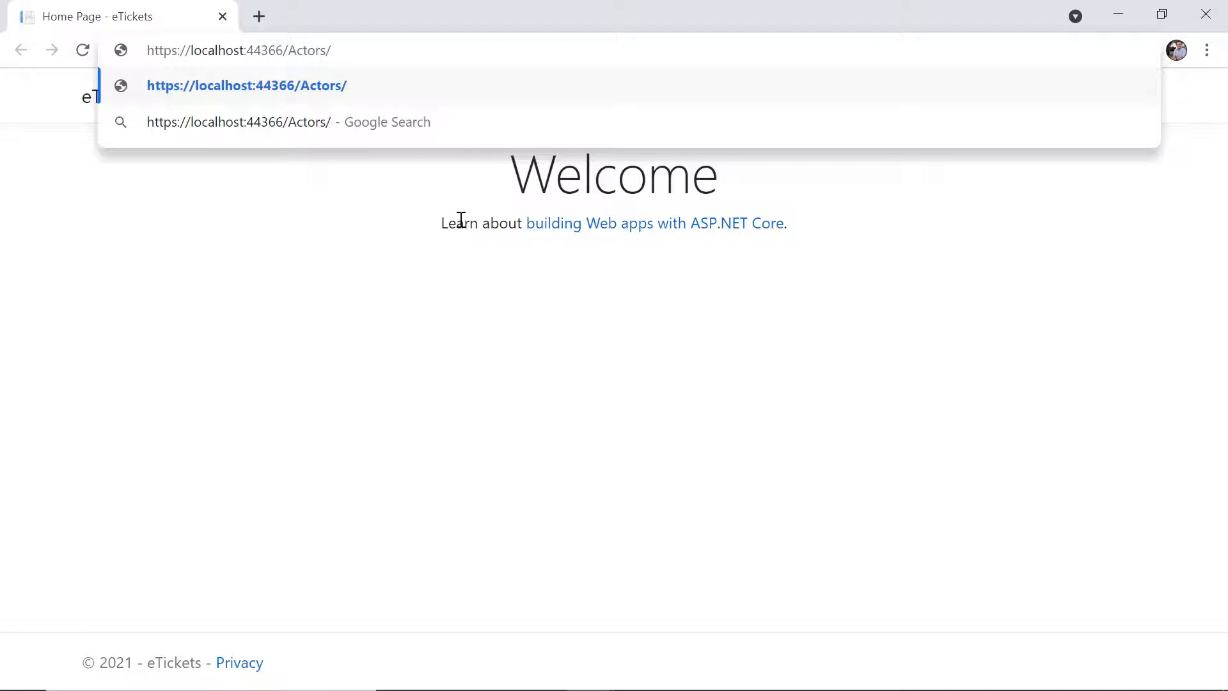
pyautogui.write('Index')
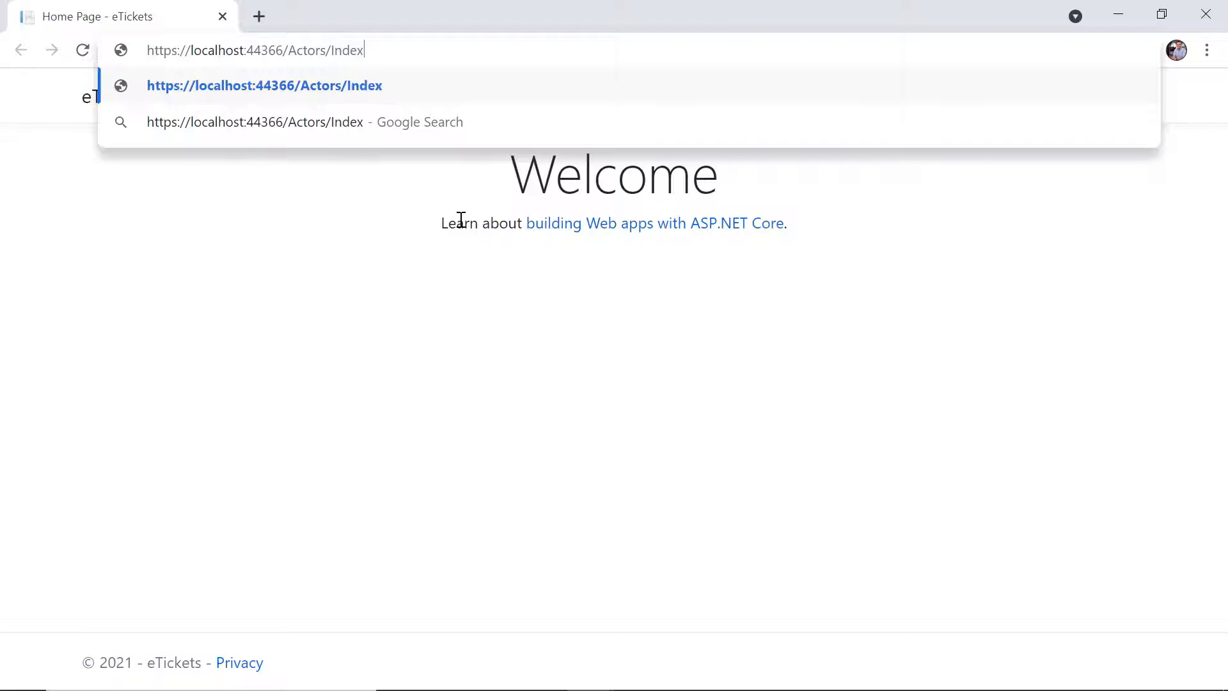
pyautogui.press('Return')
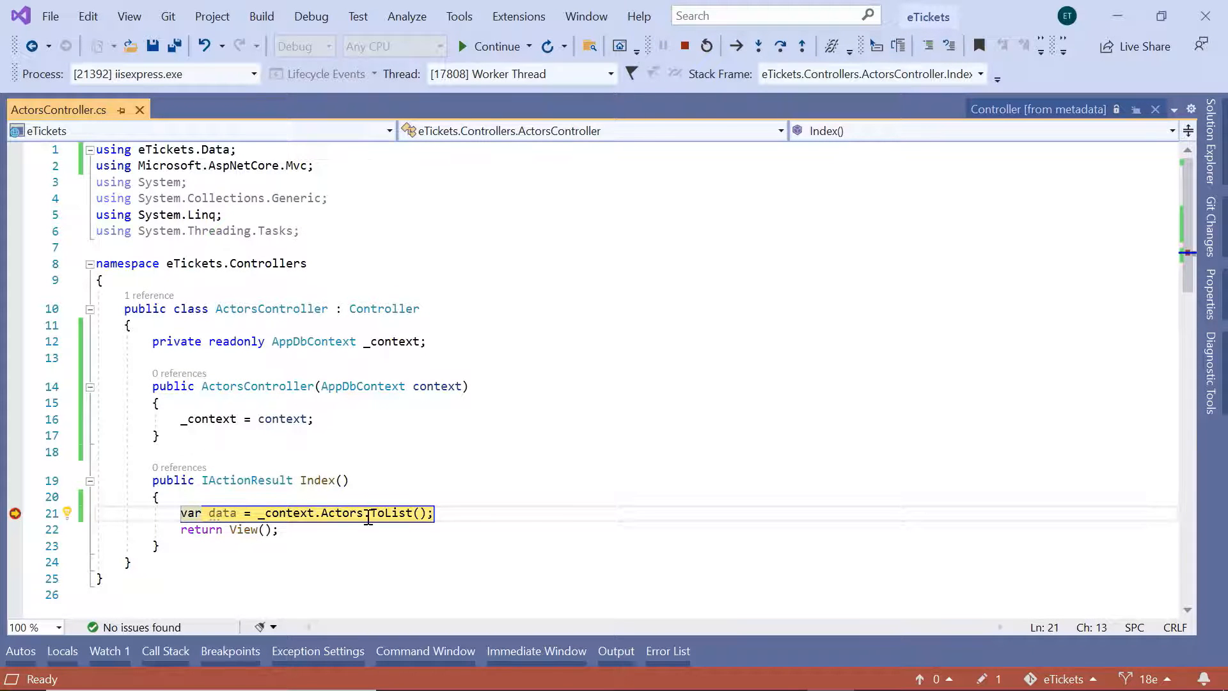
# Resume past the breakpoint and view the 'Index view not found' server error in the browser.
pyautogui.press('F10')
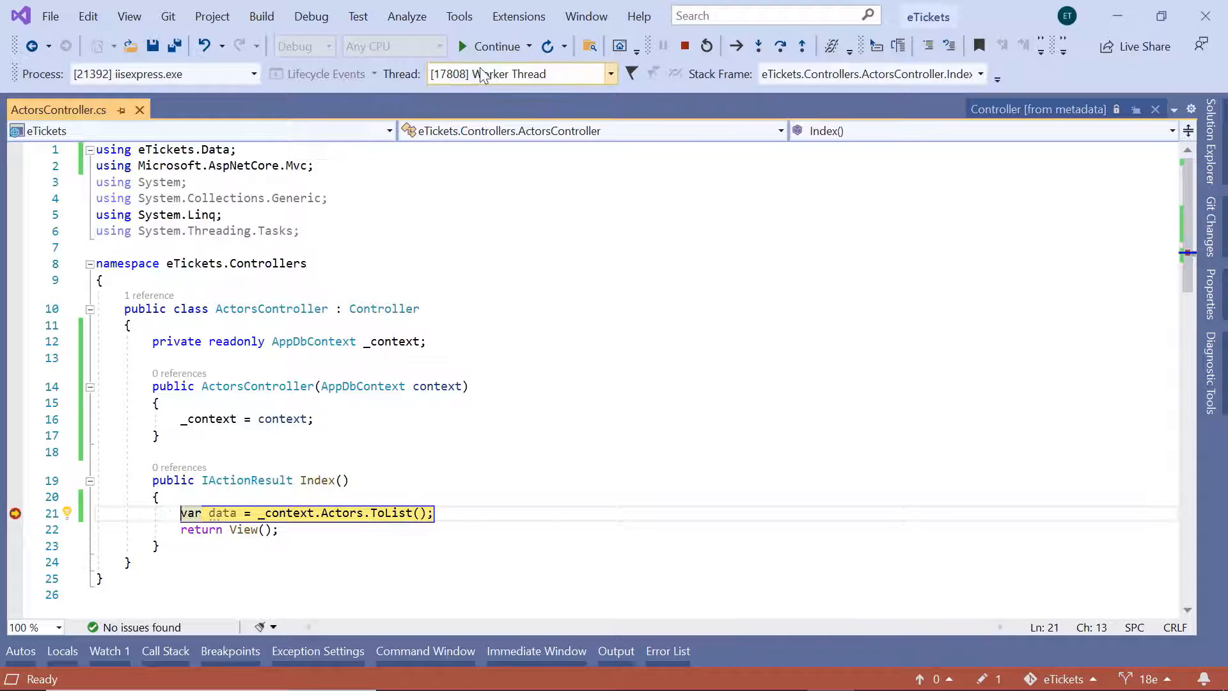
pyautogui.hotkey('alt', 'Tab')
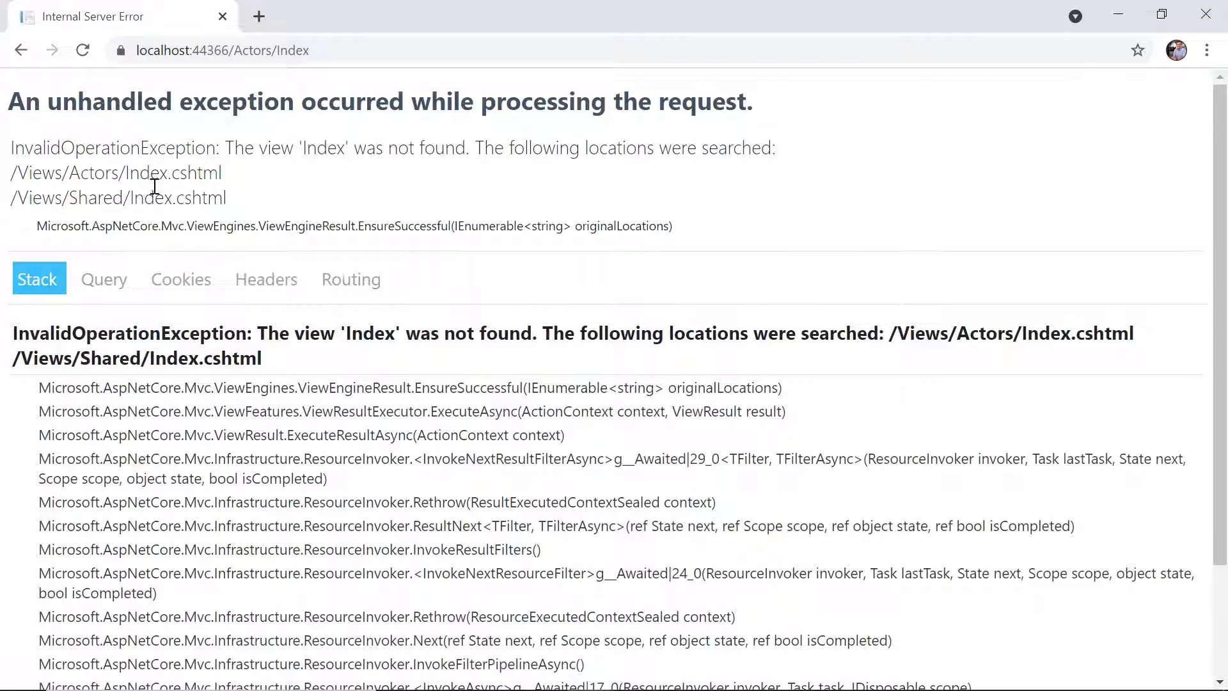
pyautogui.doubleClick(333, 147)
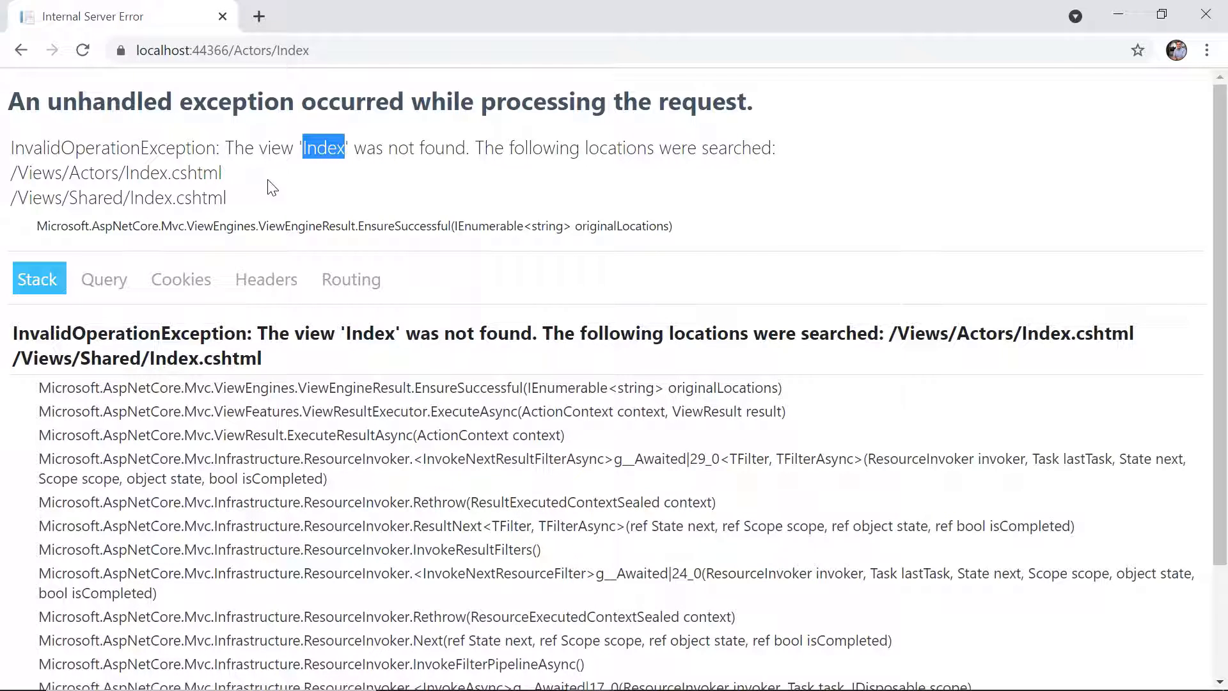
pyautogui.doubleClick(35, 173)
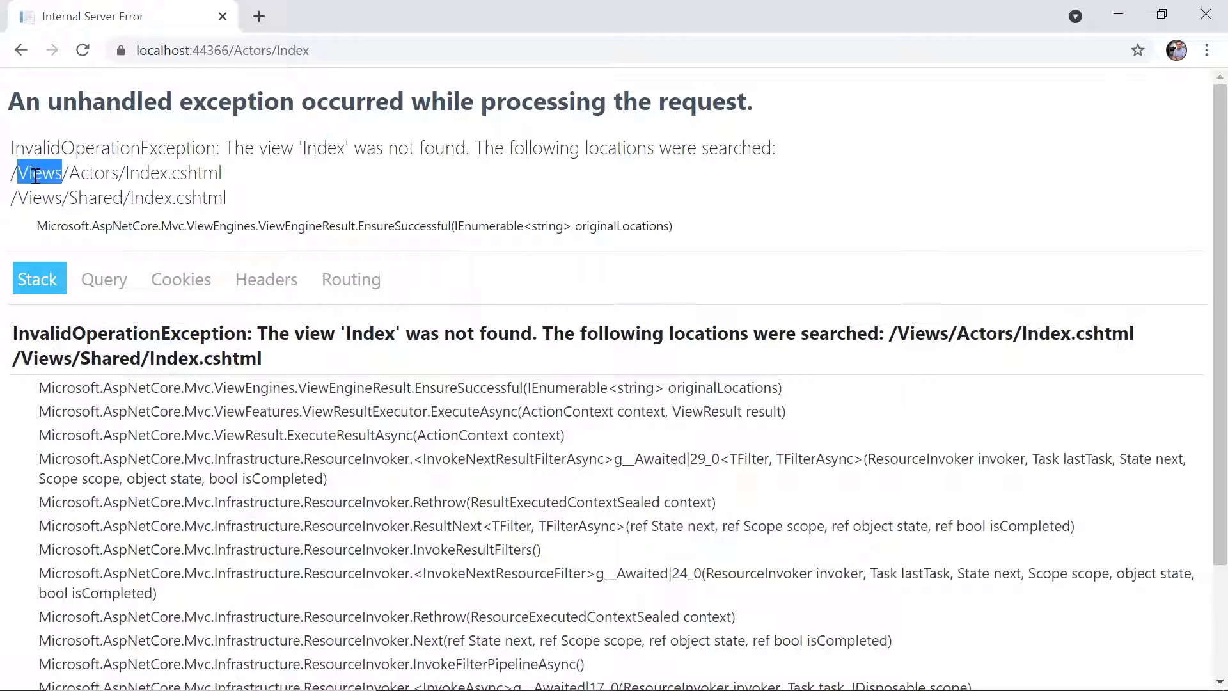
pyautogui.doubleClick(100, 173)
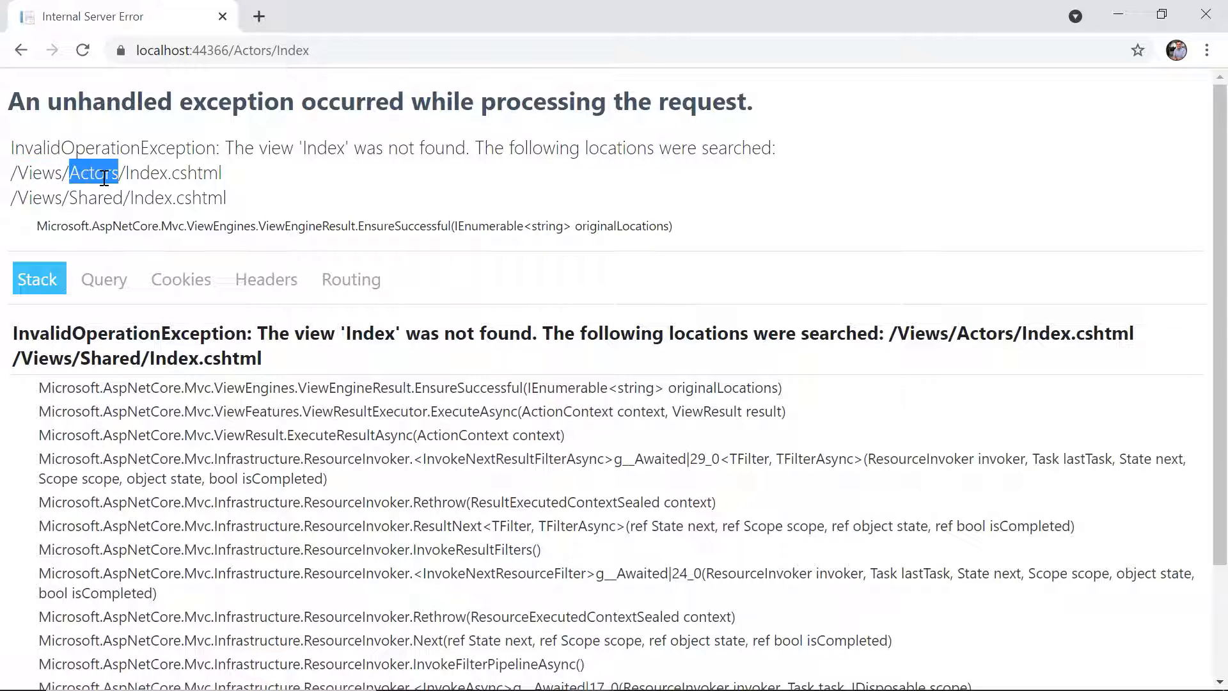
pyautogui.doubleClick(145, 174)
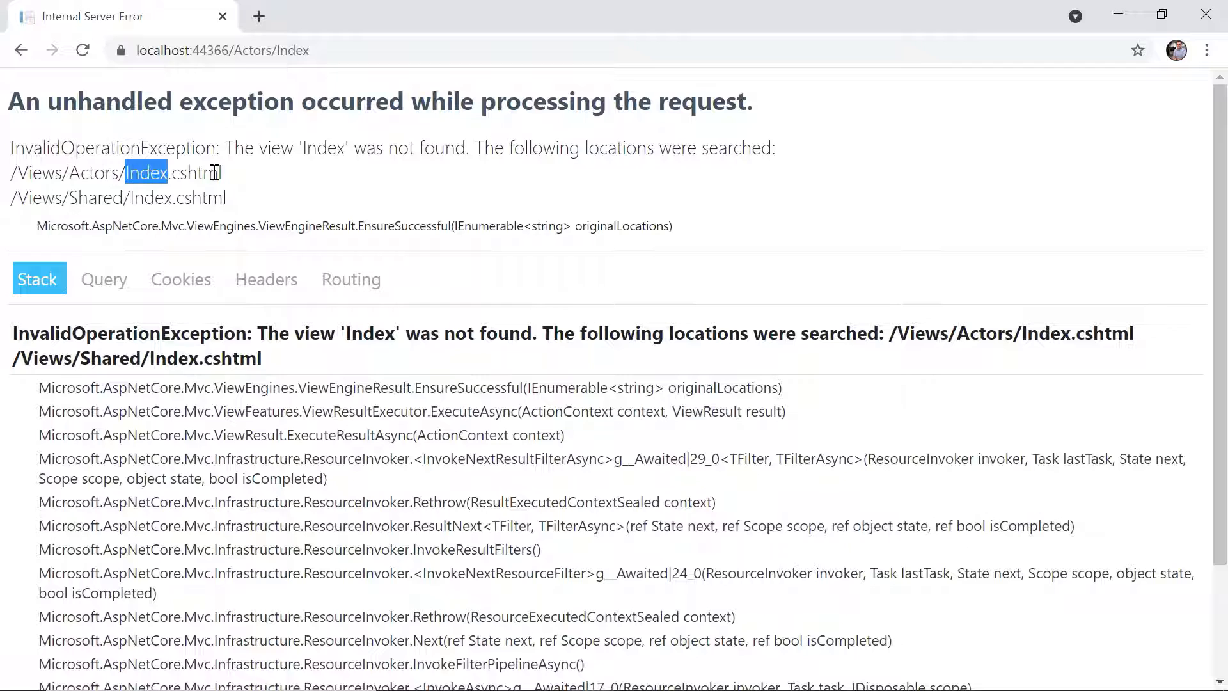
pyautogui.click(240, 181)
pyautogui.moveTo(222, 173); pyautogui.dragTo(10, 174)
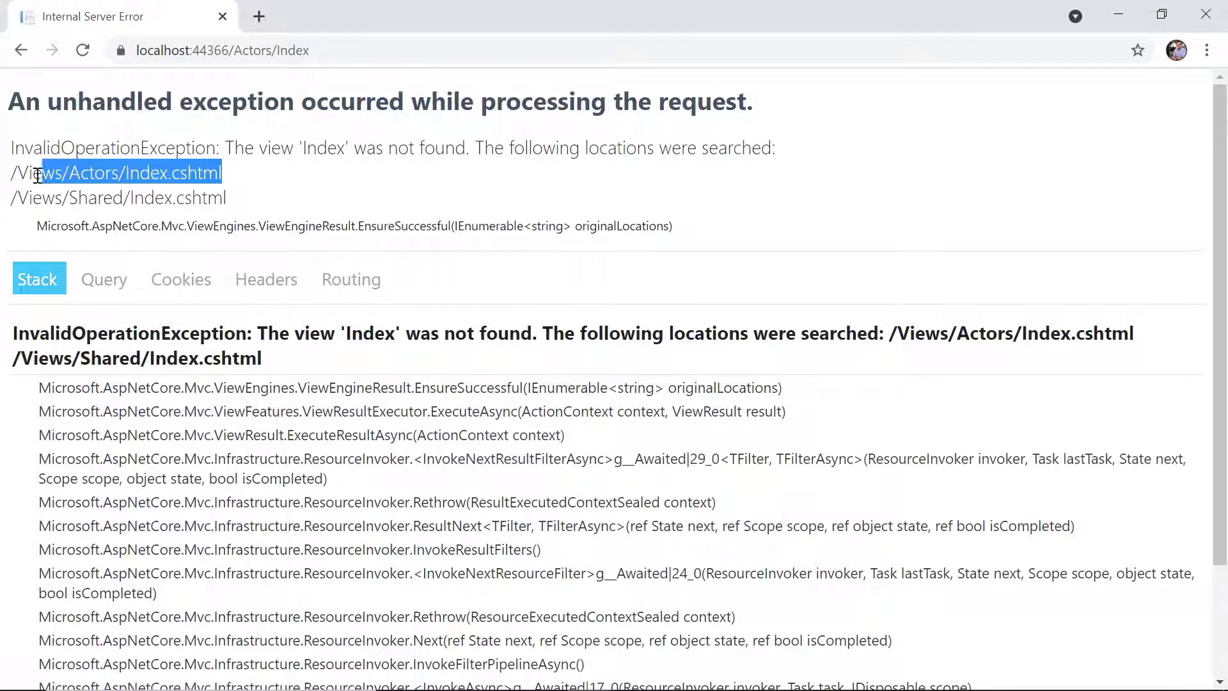
pyautogui.click(232, 189)
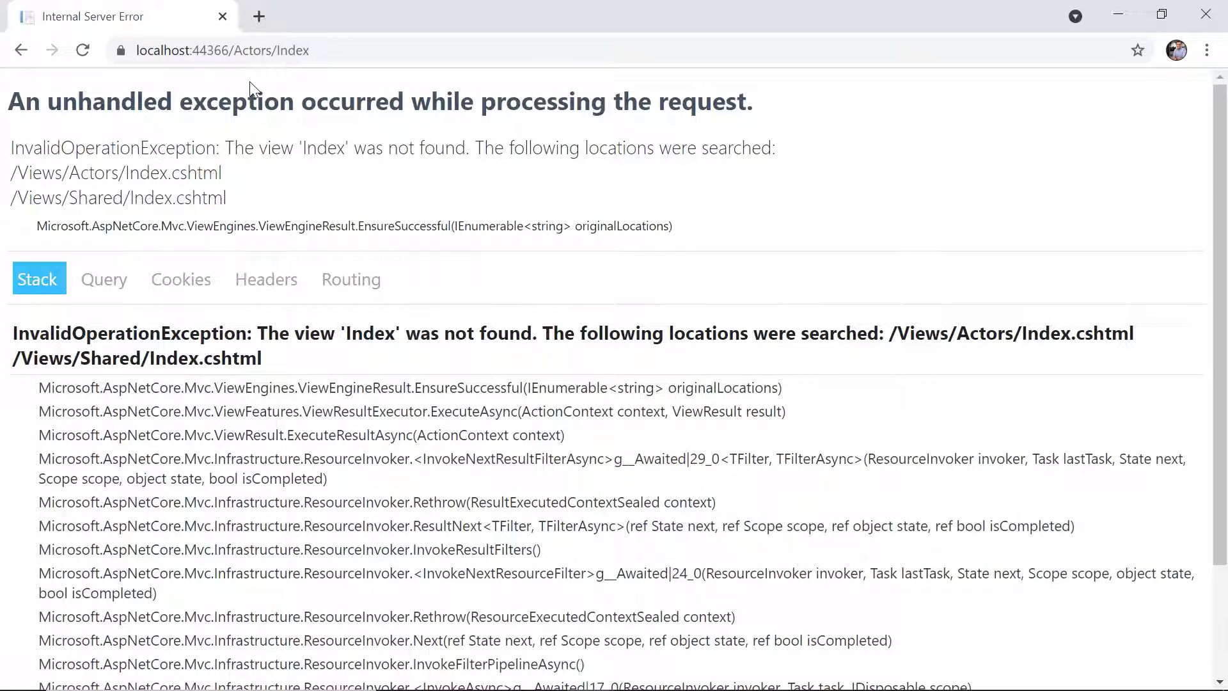
pyautogui.doubleClick(96, 173)
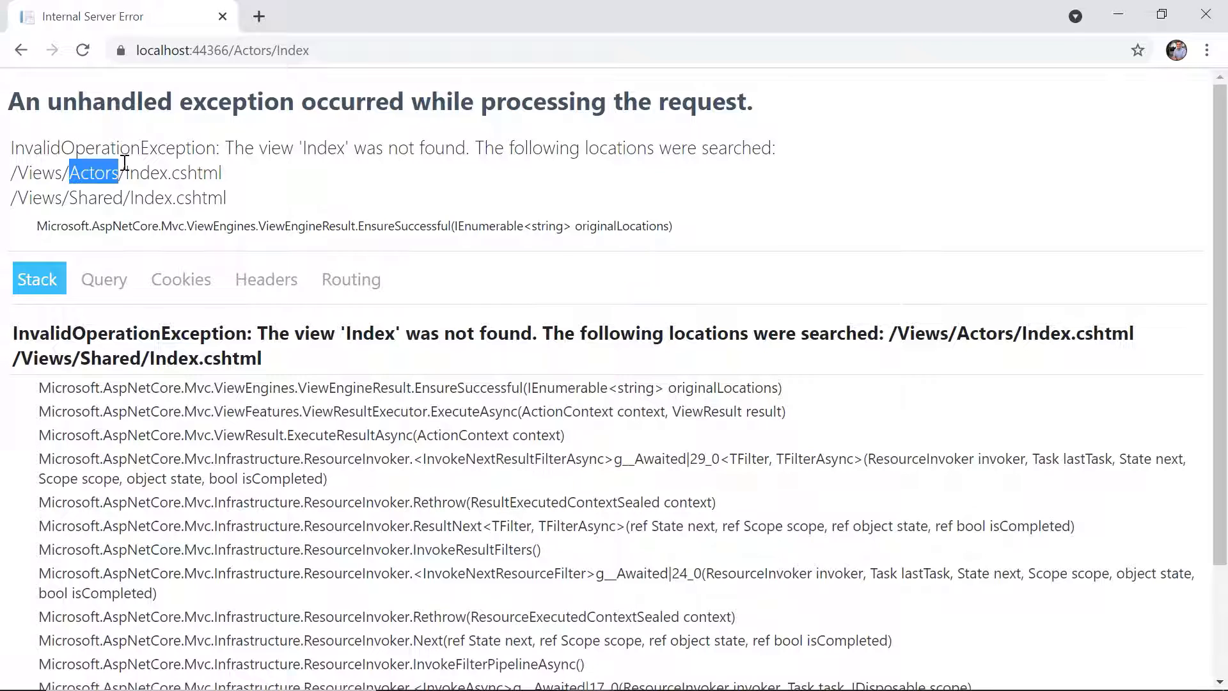
pyautogui.doubleClick(52, 173)
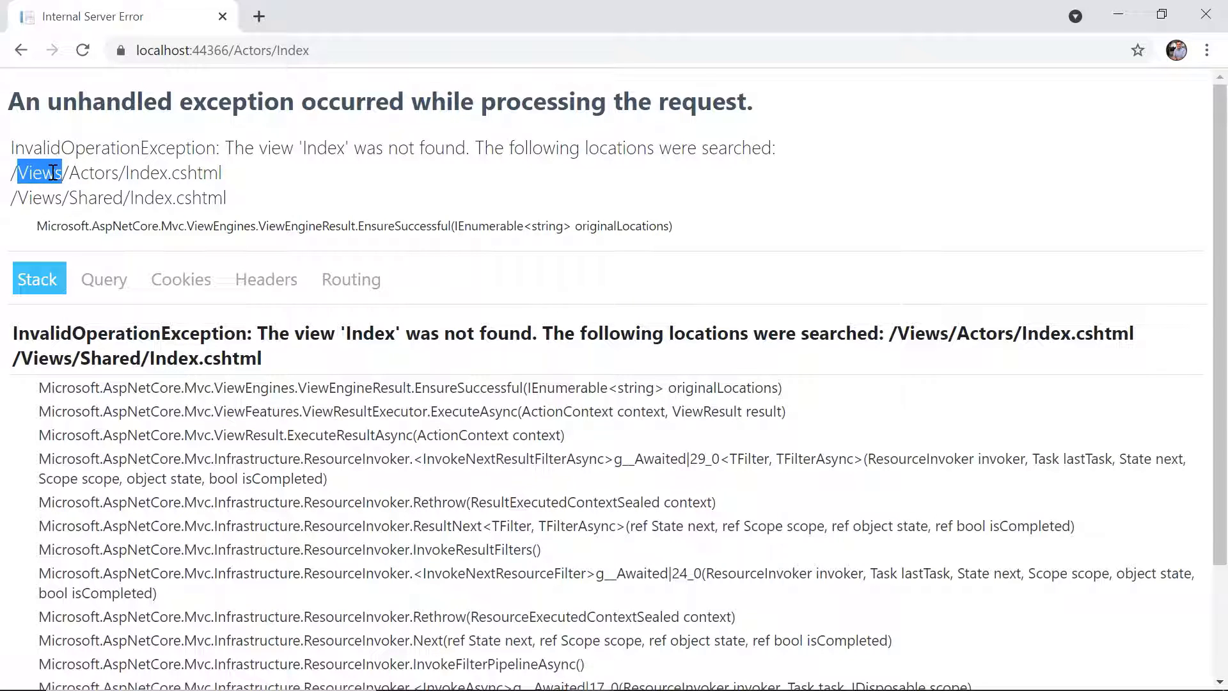
pyautogui.click(253, 184)
pyautogui.moveTo(223, 173); pyautogui.dragTo(125, 174)
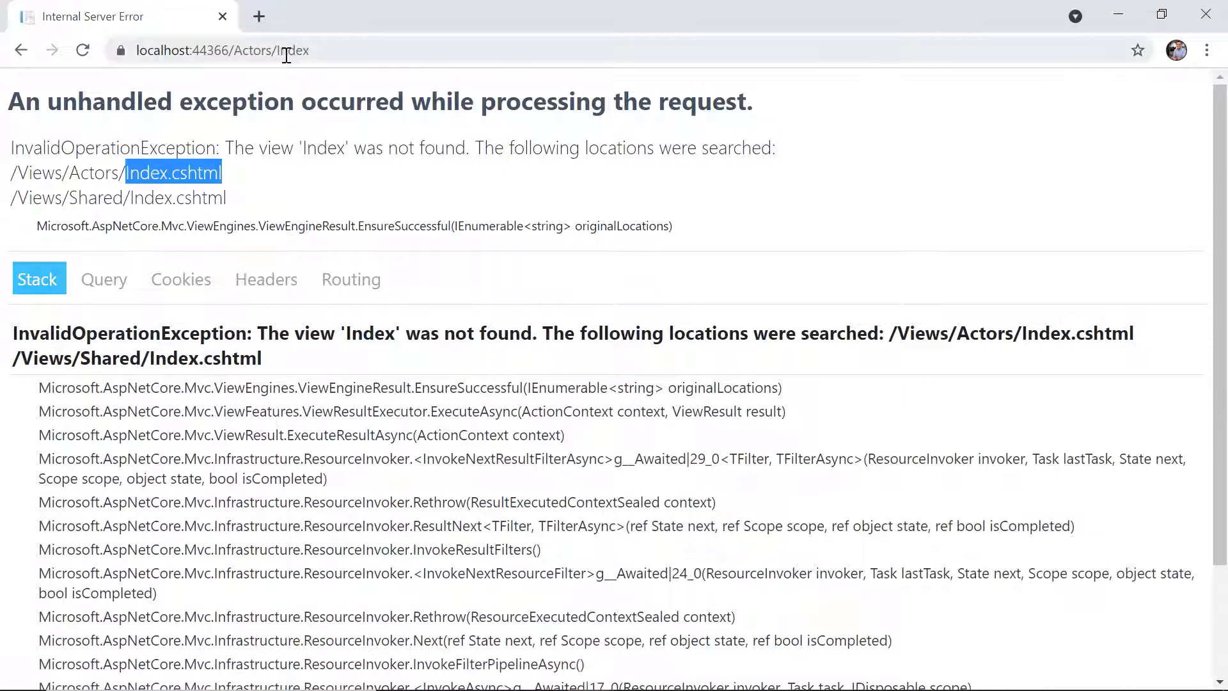
pyautogui.moveTo(277, 50); pyautogui.dragTo(309, 50)
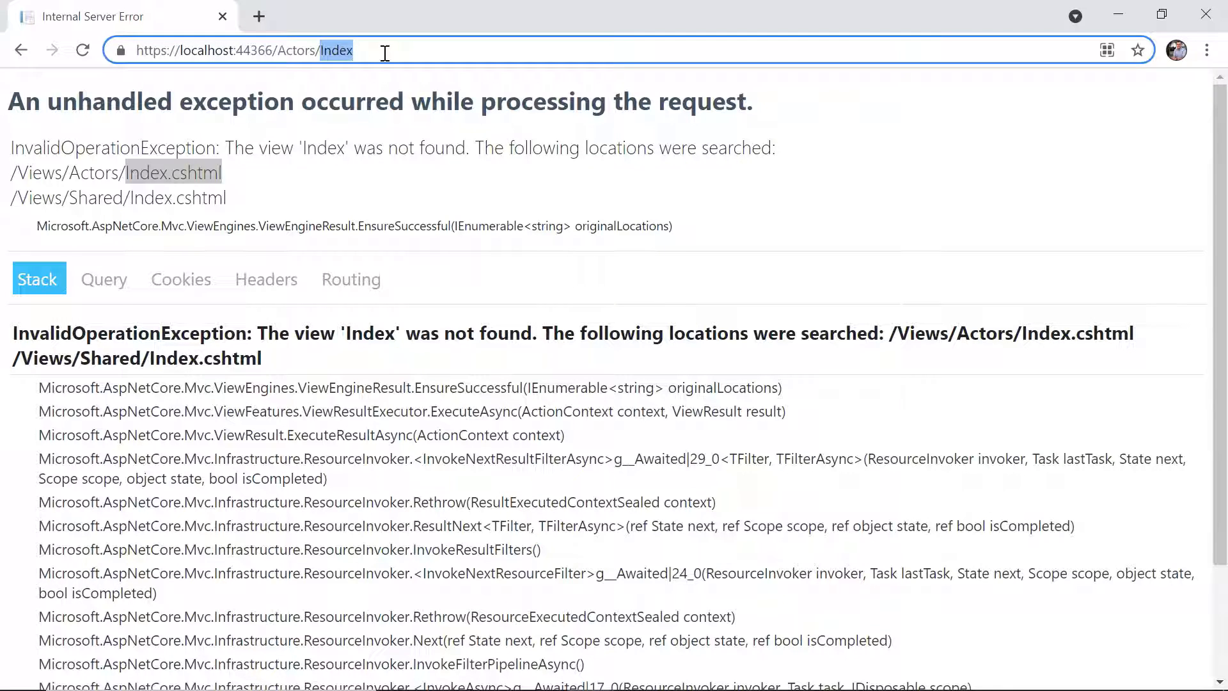
# Request localhost:44366/Actors without /Index, hitting the breakpoint again.
pyautogui.press('BackSpace')
pyautogui.press('BackSpace')
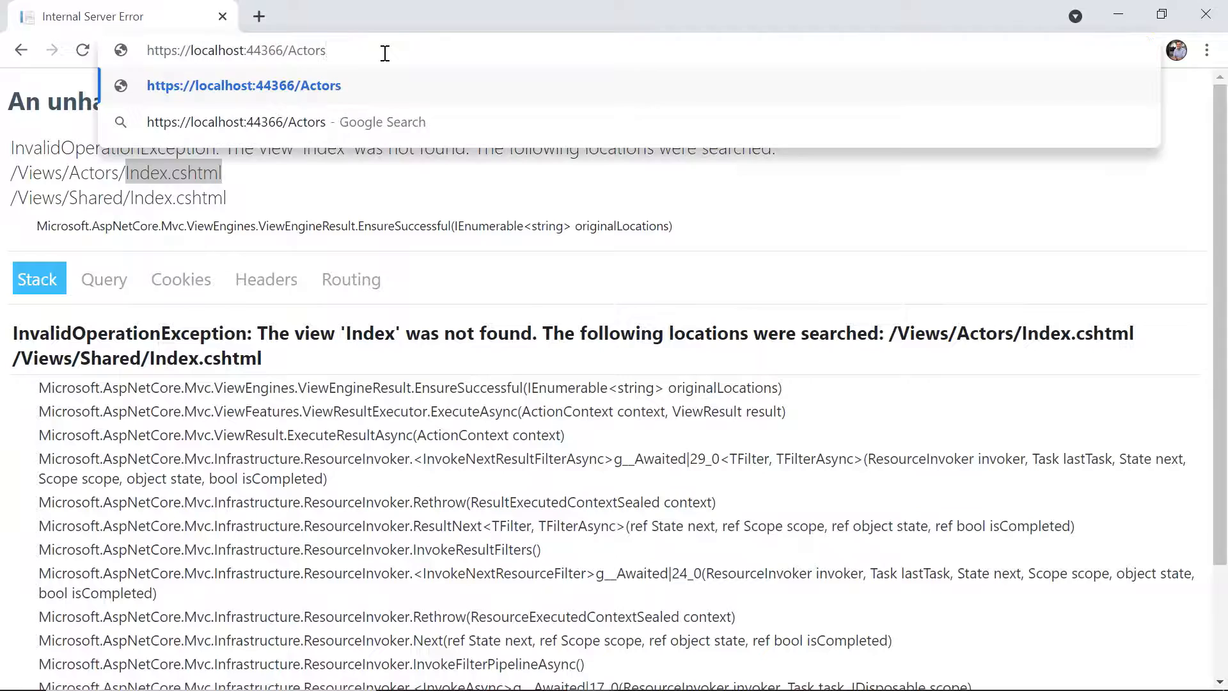
pyautogui.press('Return')
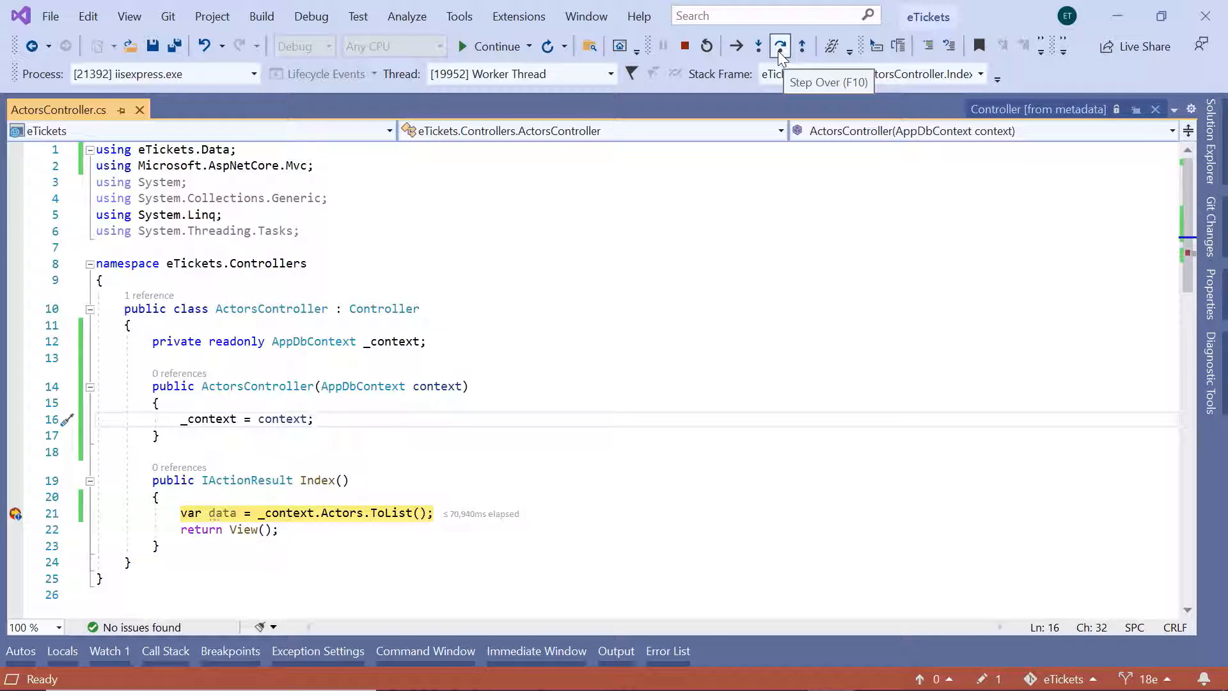
# Step over to line 22 and inspect 'data' holding five seeded actors, including Actor 5.
pyautogui.click(782, 46)
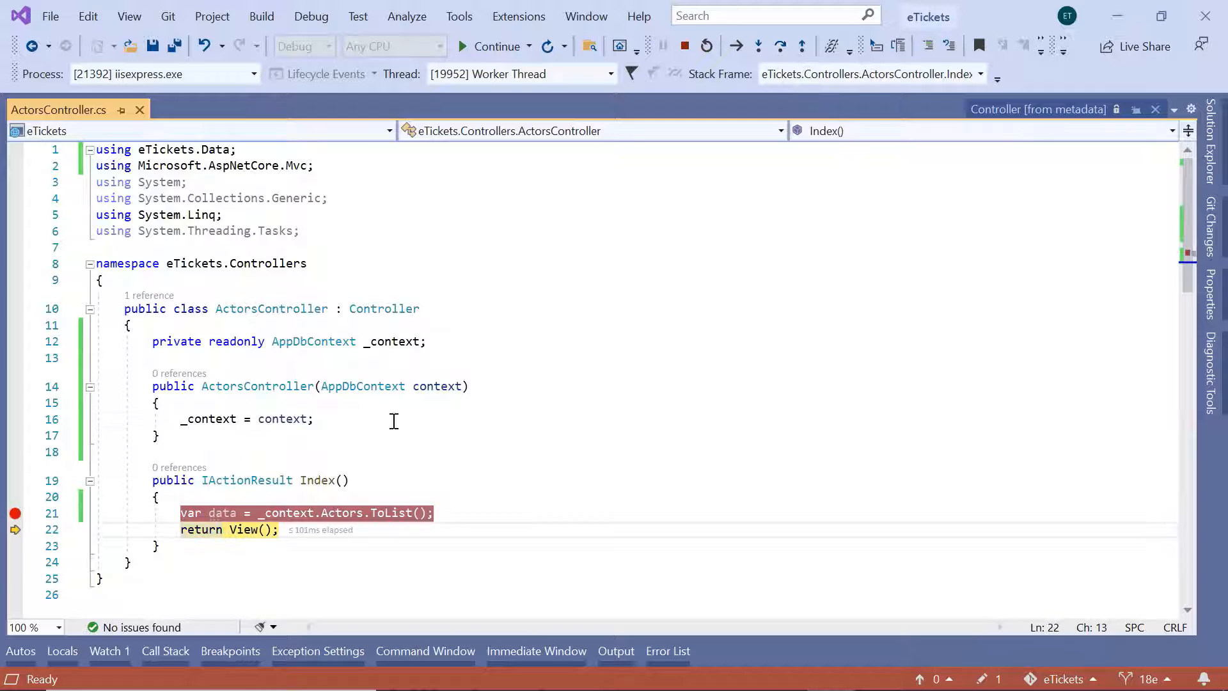
pyautogui.moveTo(223, 513)
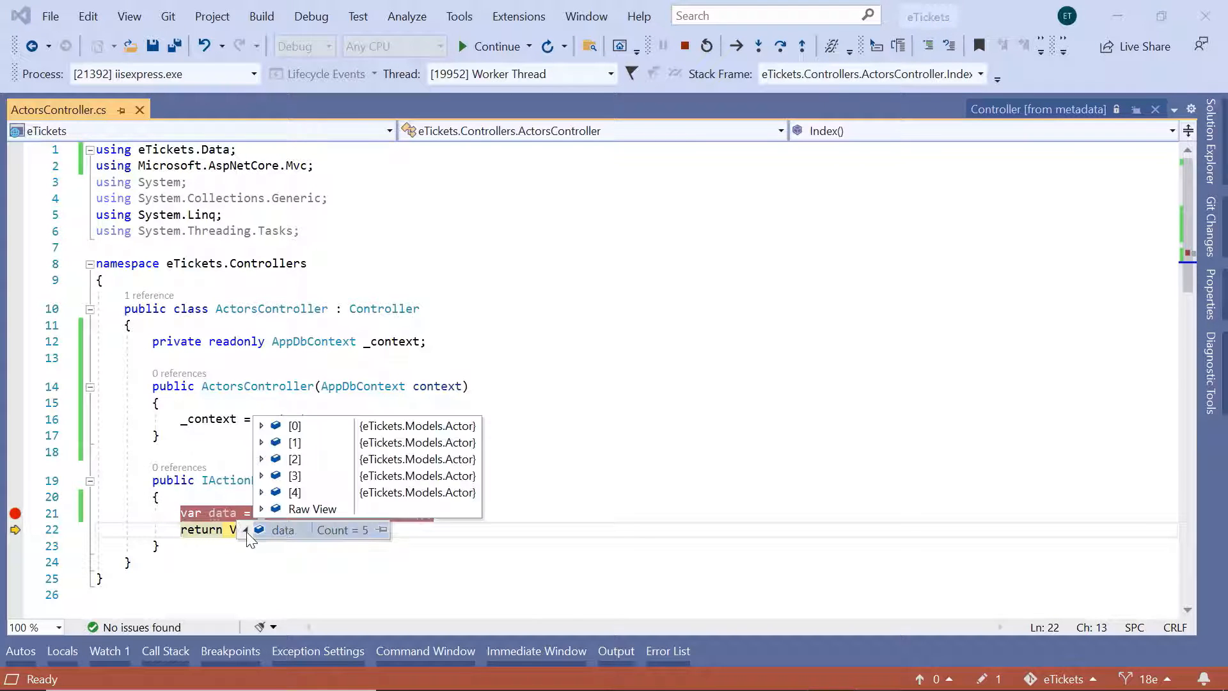
pyautogui.moveTo(262, 426)
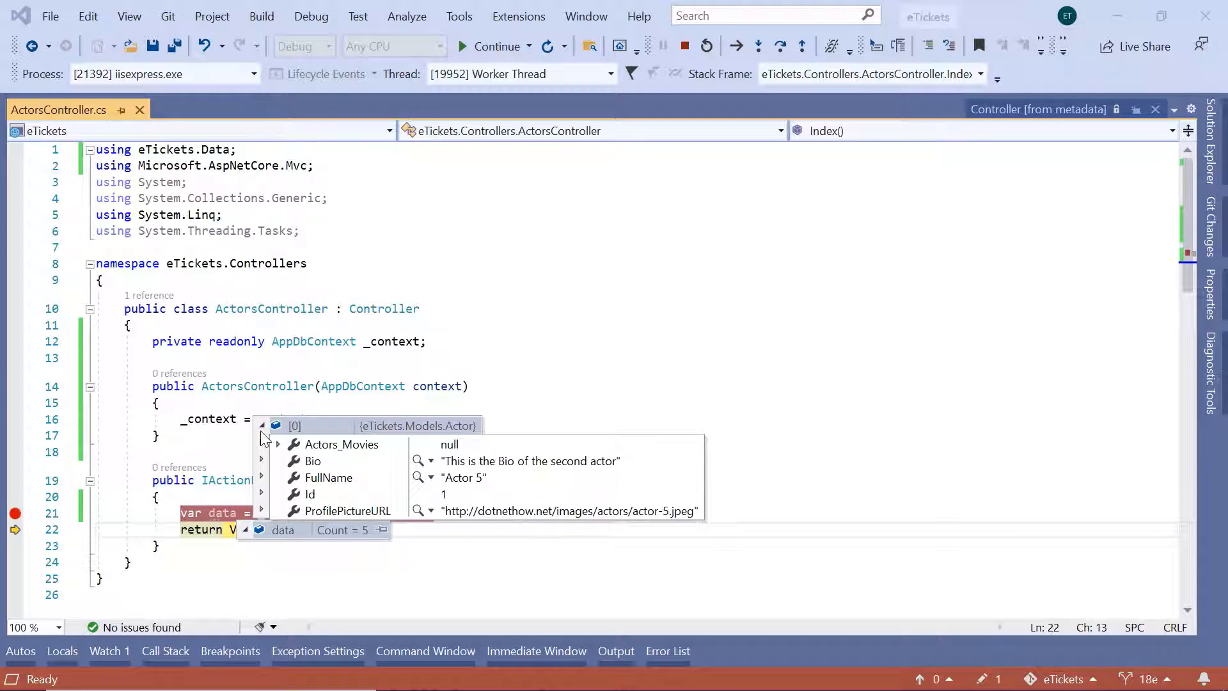
pyautogui.click(387, 358)
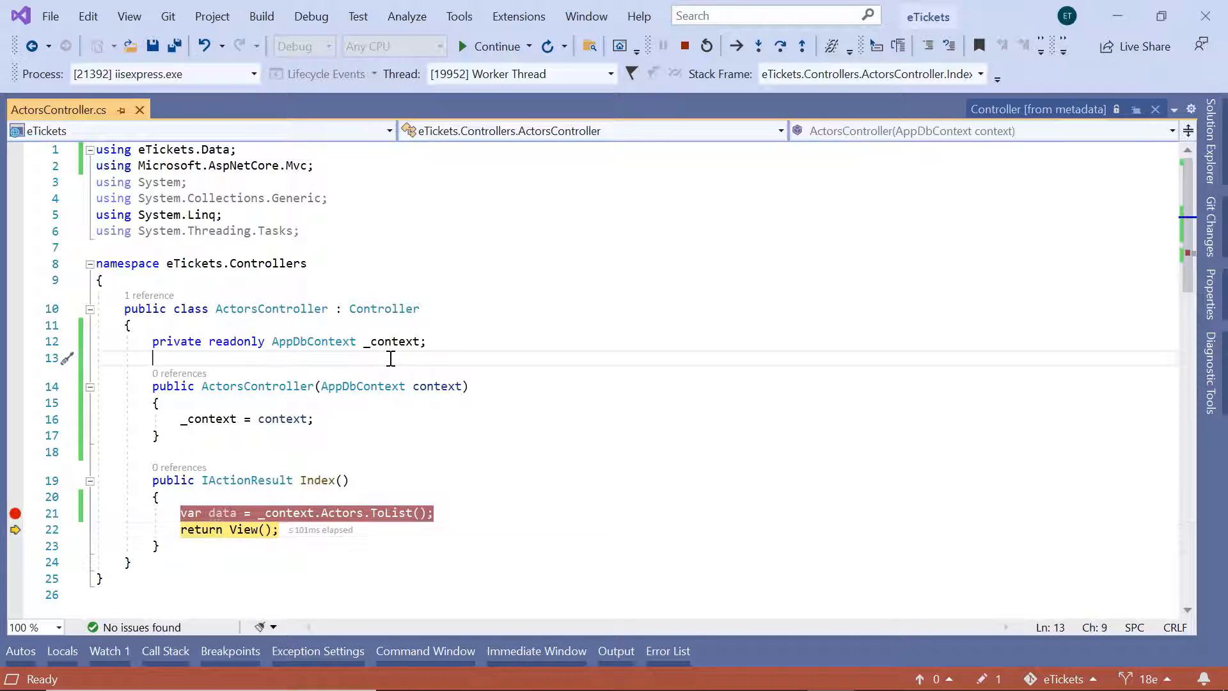